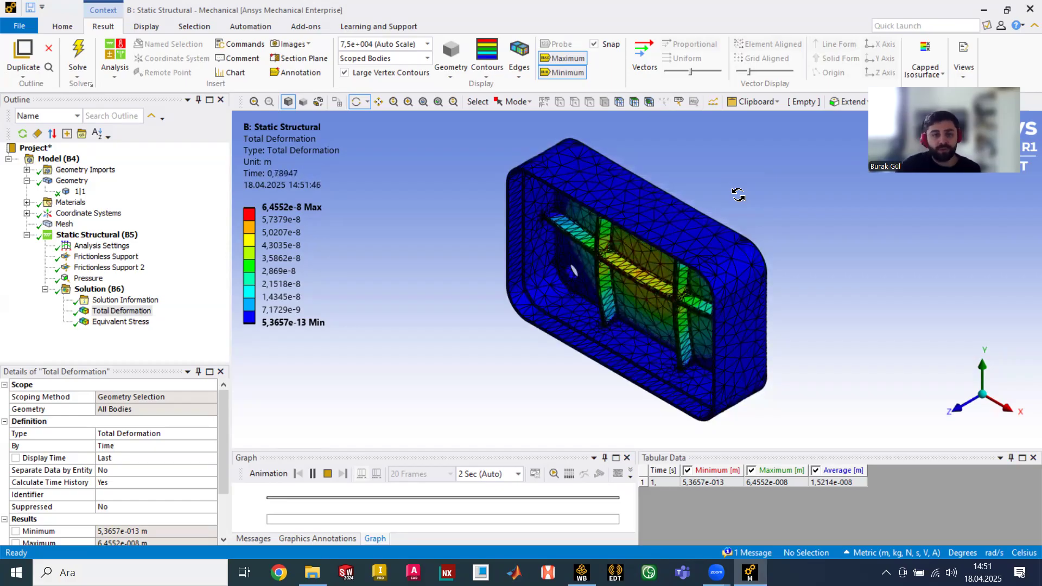
# - Review the total deformation from side-on and head-on views, stop the animation, and close Mechanical
pyautogui.moveTo(738, 194); pyautogui.dragTo(570, 250)
pyautogui.click(423, 102)
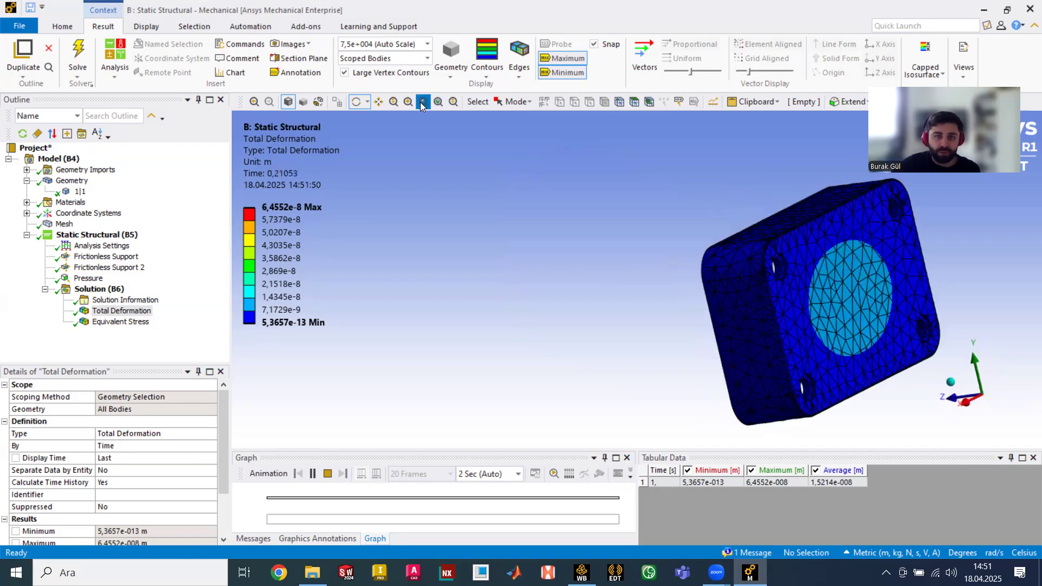
pyautogui.moveTo(644, 235); pyautogui.dragTo(586, 307)
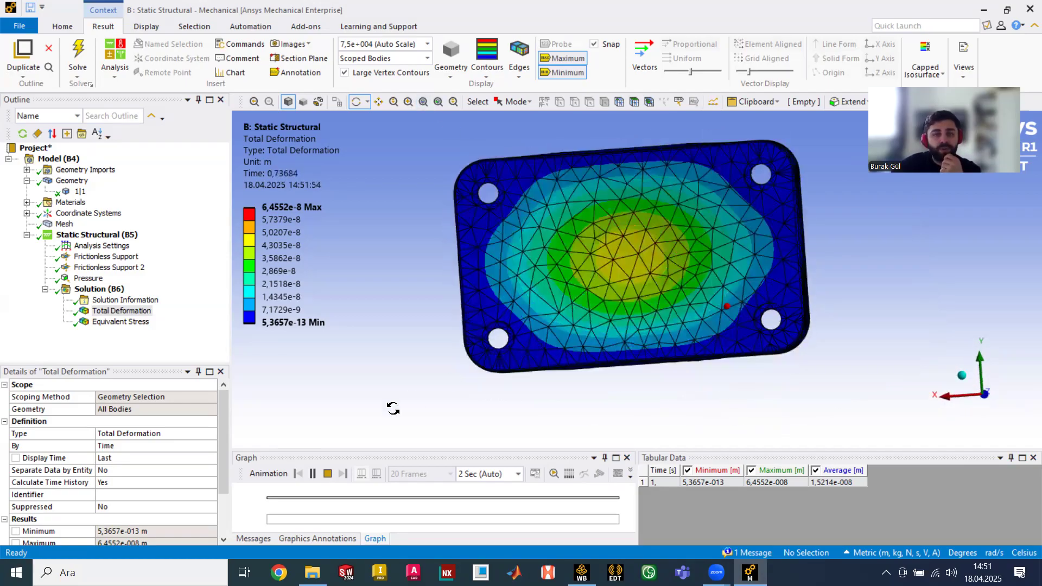
pyautogui.click(327, 474)
pyautogui.moveTo(444, 242); pyautogui.dragTo(301, 200)
pyautogui.click(1027, 11)
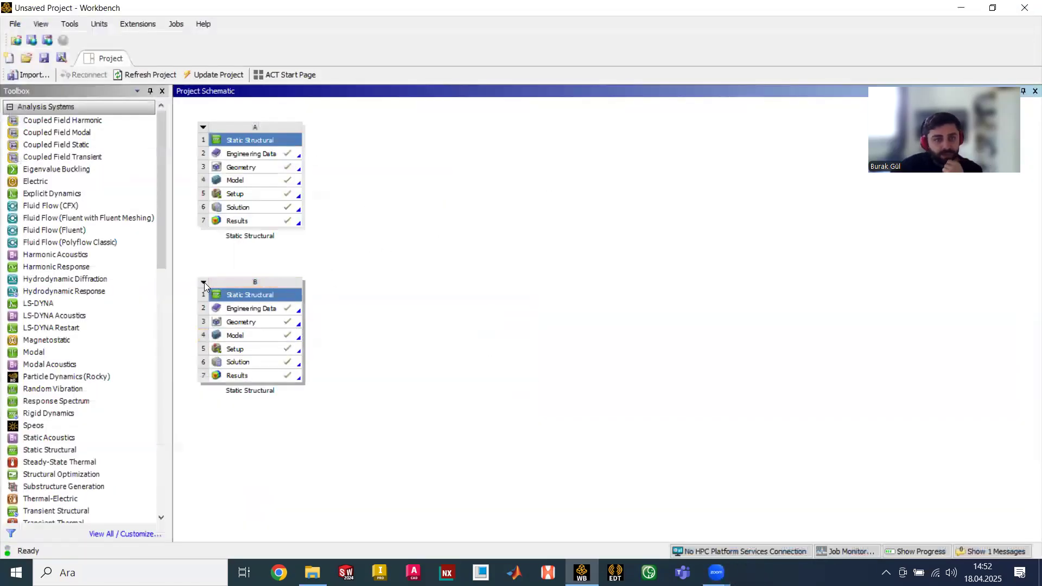
# - Delete Static Structural system B from the project schematic, confirming the removal of its data
pyautogui.click(204, 283)
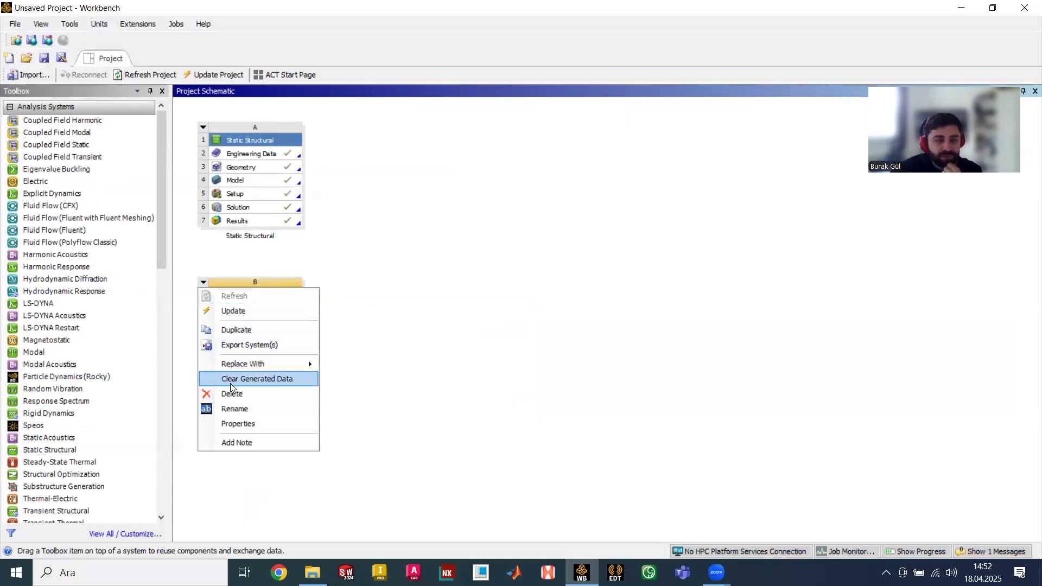
pyautogui.click(231, 393)
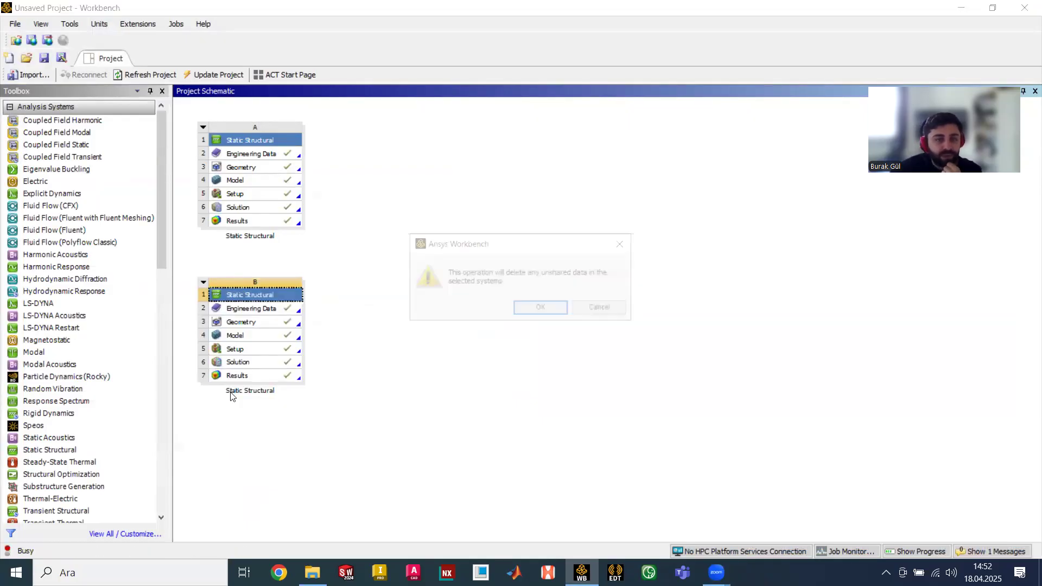
pyautogui.click(551, 308)
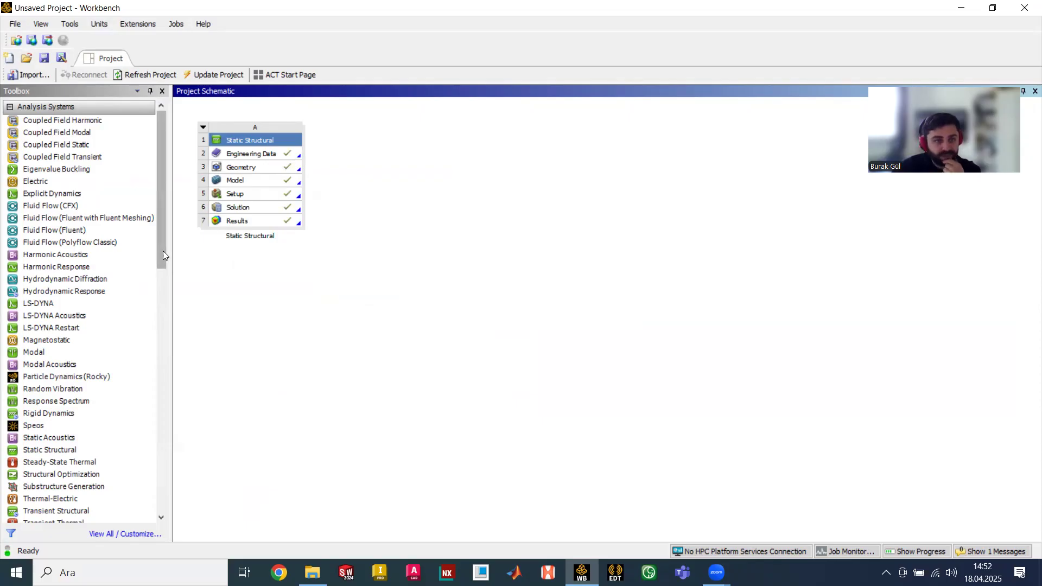
pyautogui.scroll(-3, 161, 251)
pyautogui.scroll(3, 161, 206)
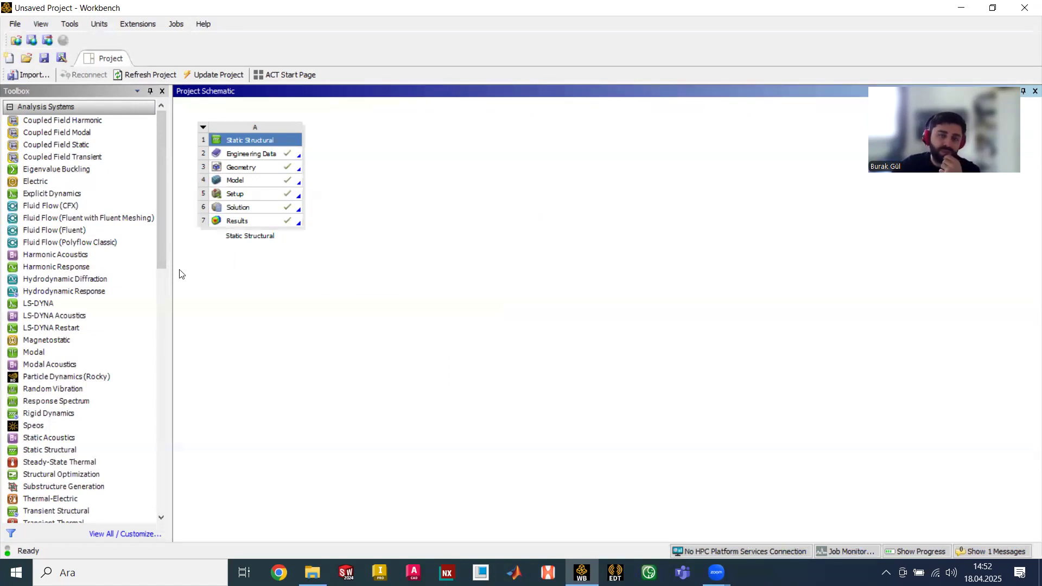
pyautogui.scroll(-3, 158, 263)
pyautogui.scroll(2, 150, 262)
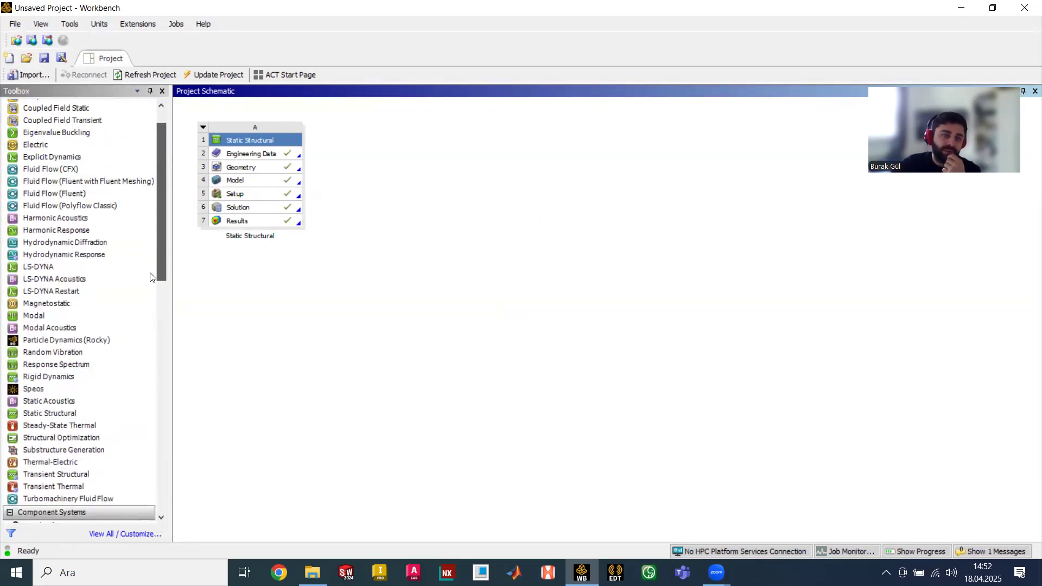
pyautogui.scroll(1, 147, 227)
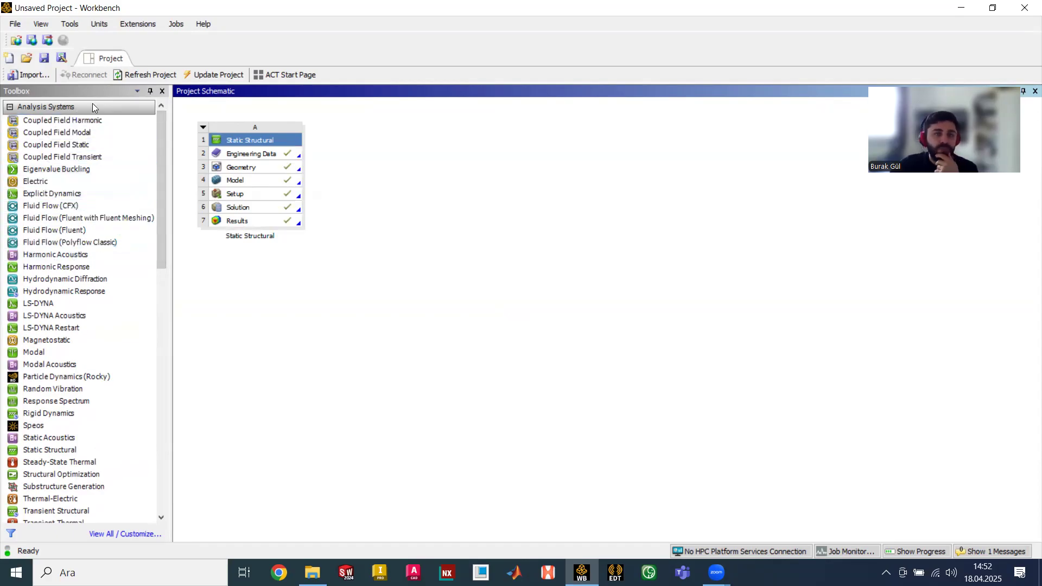
pyautogui.click(10, 107)
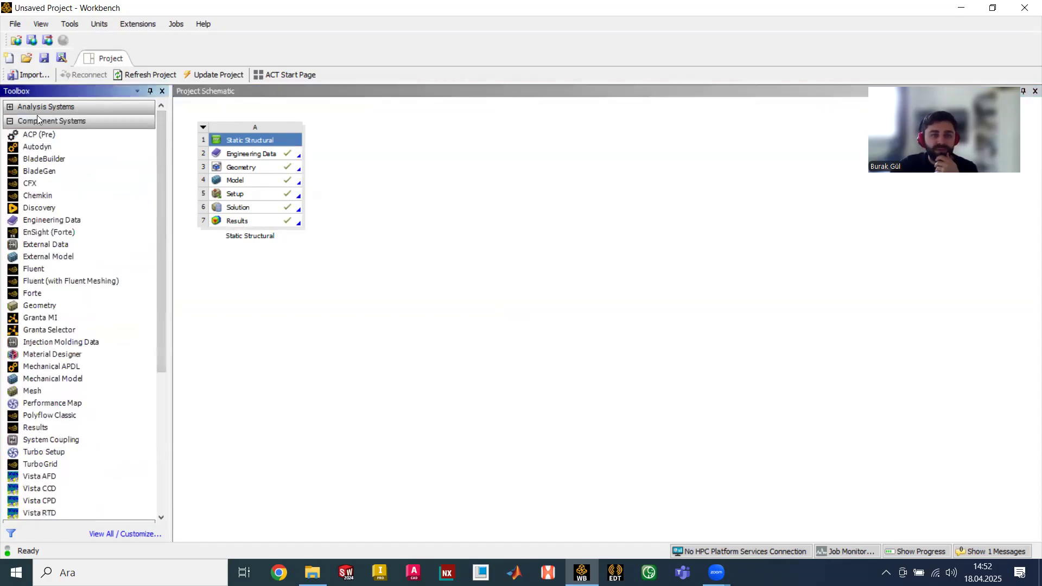
pyautogui.click(10, 123)
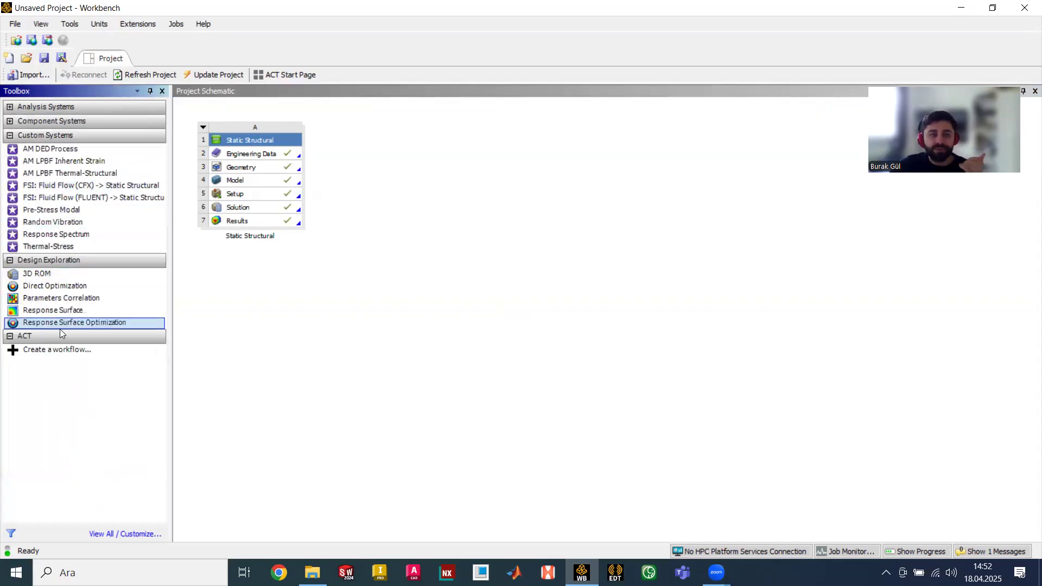
pyautogui.click(10, 121)
pyautogui.click(10, 107)
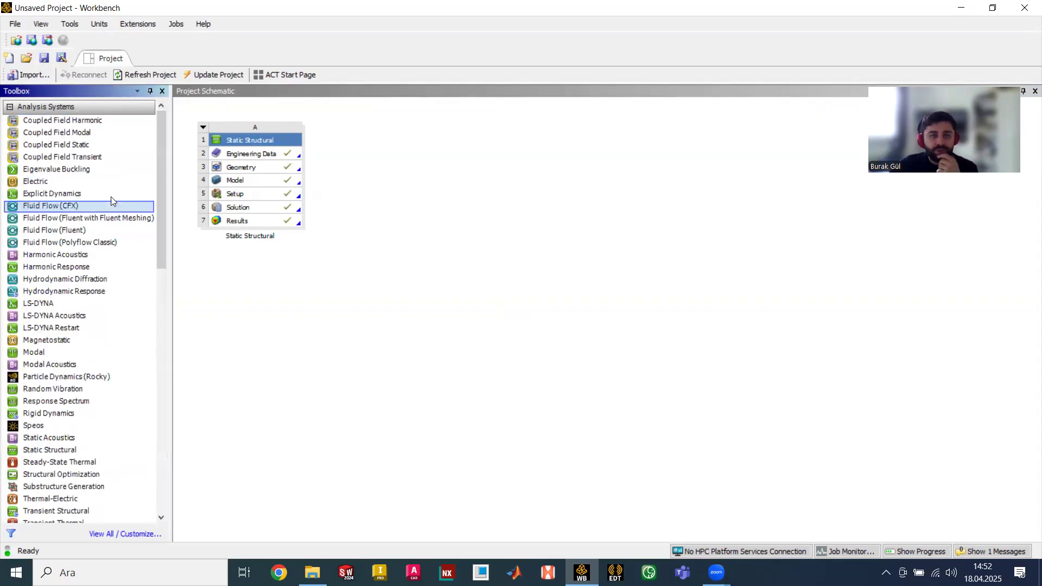
pyautogui.moveTo(164, 130); pyautogui.dragTo(171, 198)
pyautogui.scroll(-13, 147, 304)
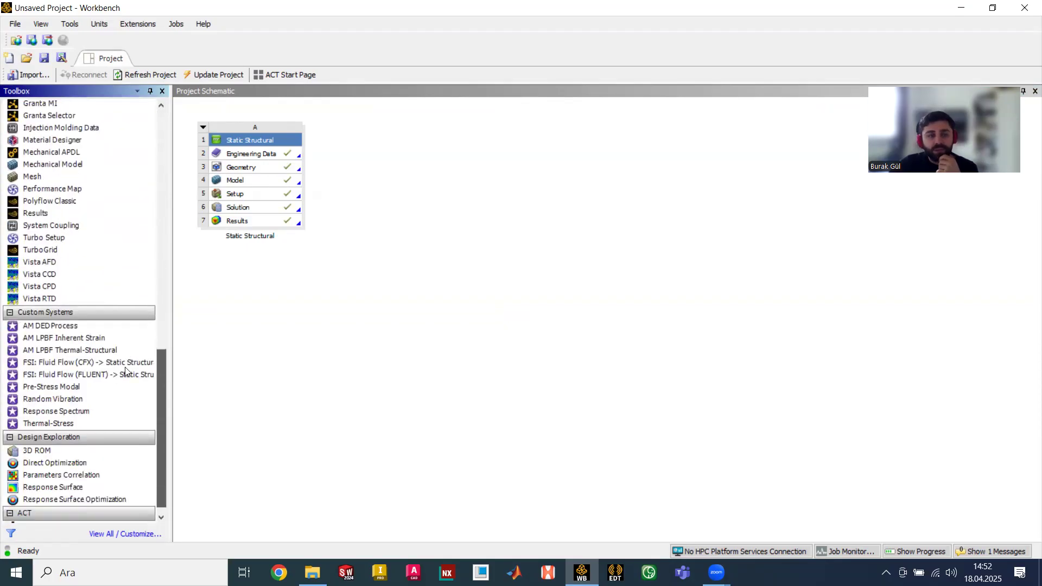
pyautogui.scroll(14, 129, 260)
pyautogui.scroll(4, 126, 125)
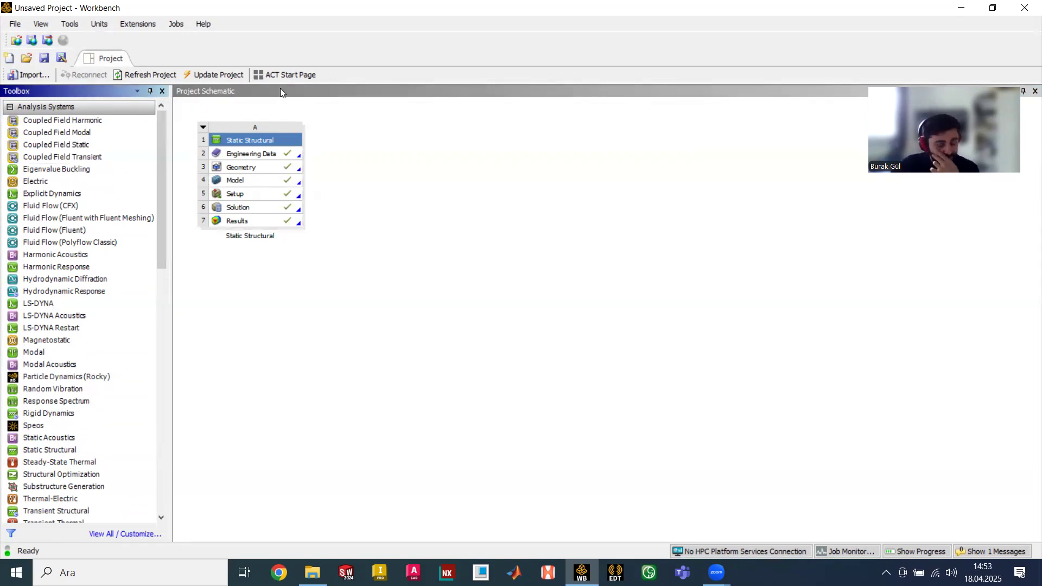
pyautogui.click(604, 166)
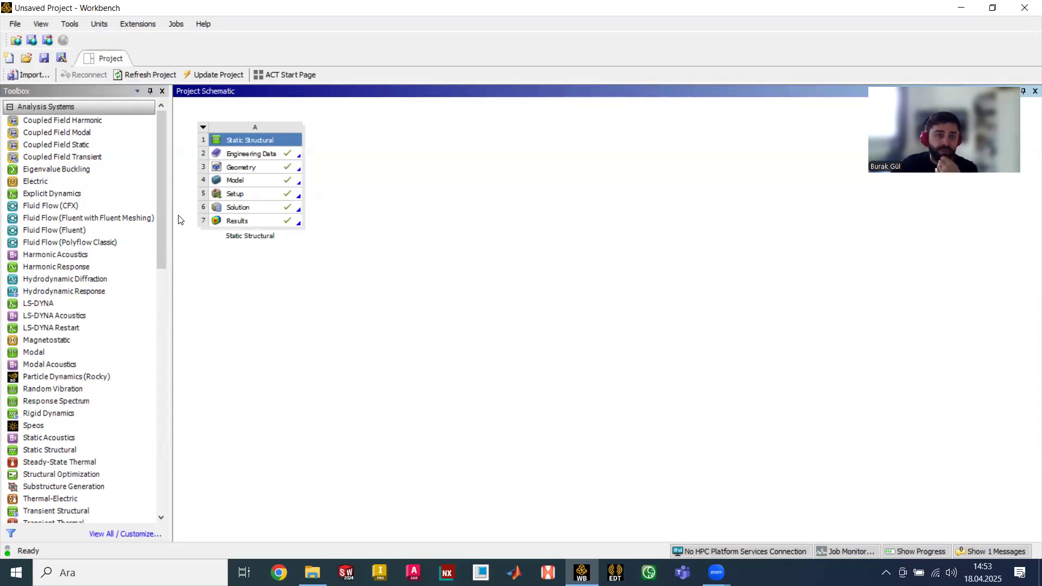
pyautogui.moveTo(163, 211); pyautogui.dragTo(160, 189)
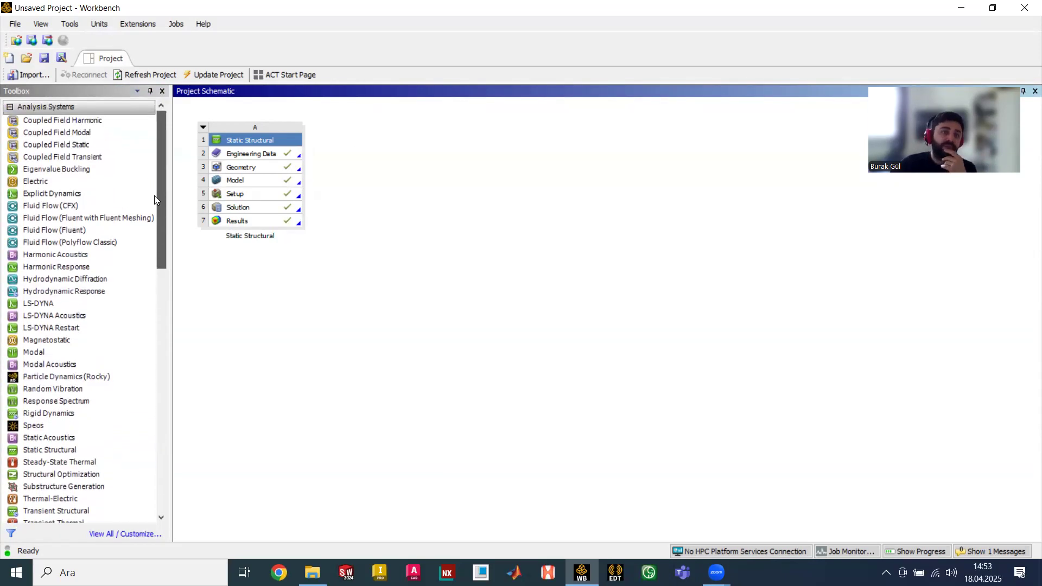
pyautogui.scroll(-3, 142, 228)
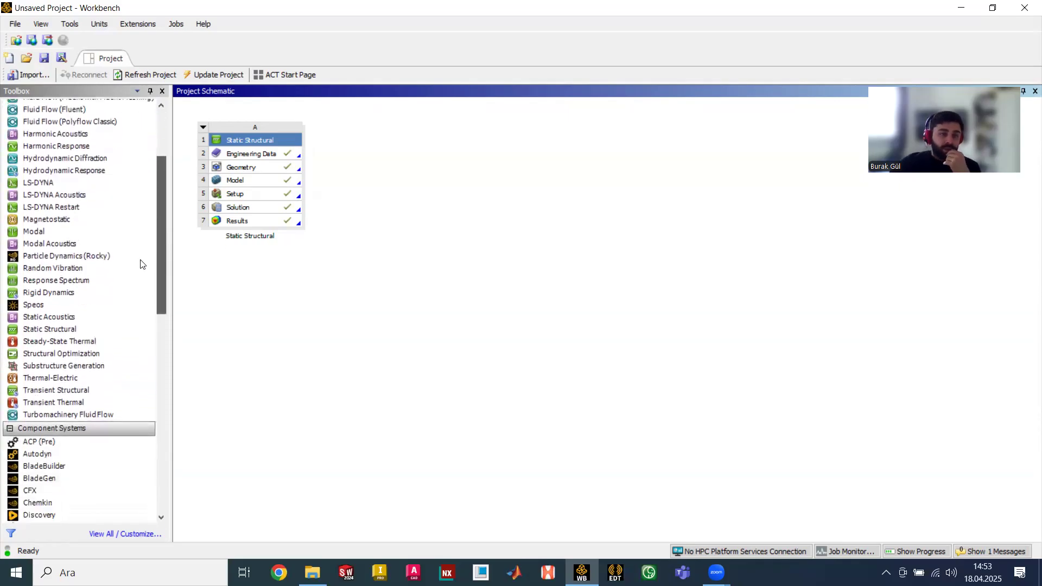
pyautogui.scroll(-3, 140, 264)
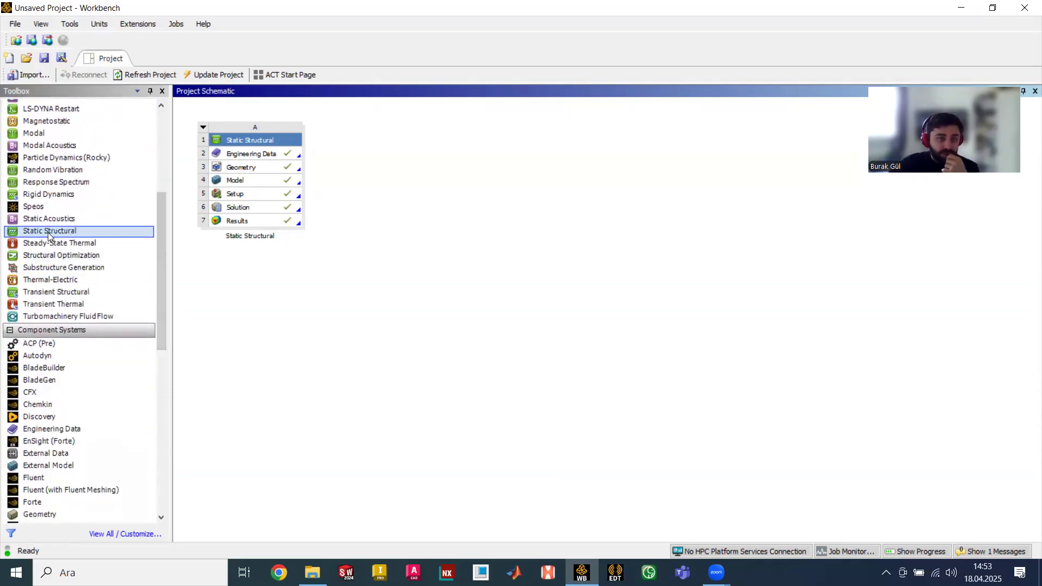
# - Add a new Static Structural system from the Toolbox below system A
pyautogui.moveTo(43, 234); pyautogui.dragTo(223, 255)
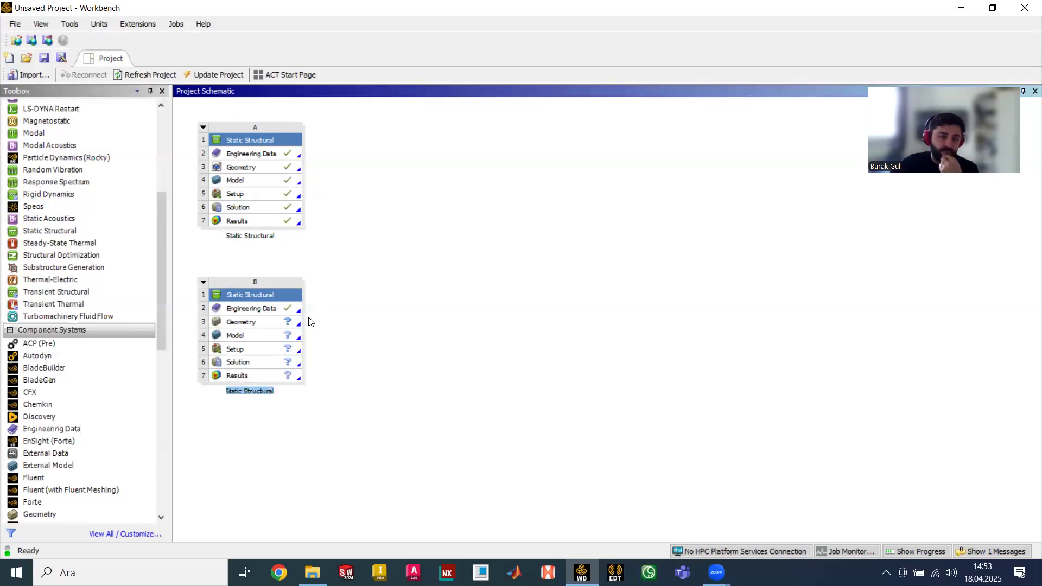
pyautogui.scroll(-2, 124, 342)
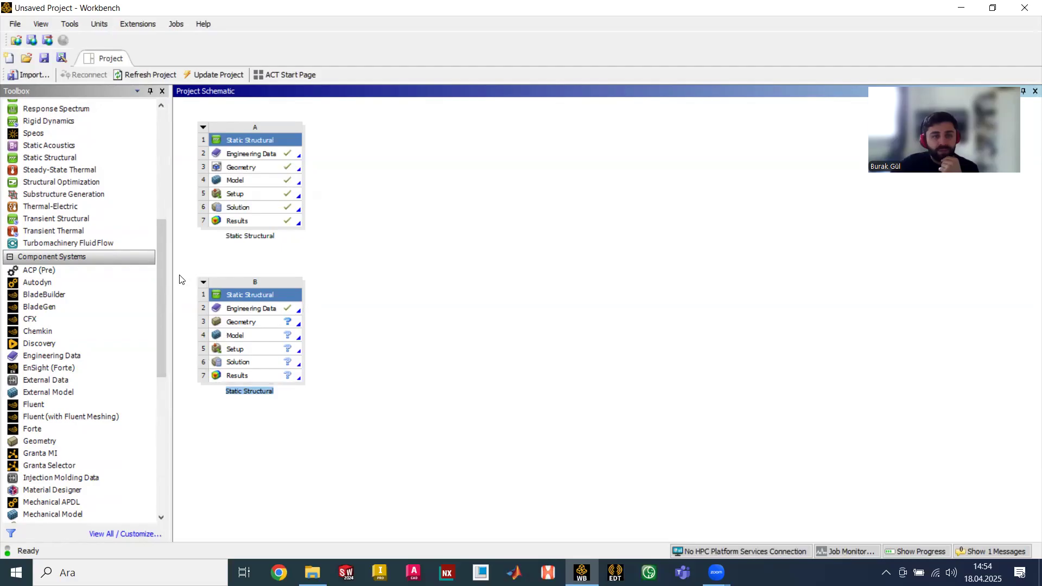
# - Resize the Toolbox pane and add a standalone Geometry system beside system B
pyautogui.moveTo(169, 309); pyautogui.dragTo(161, 309)
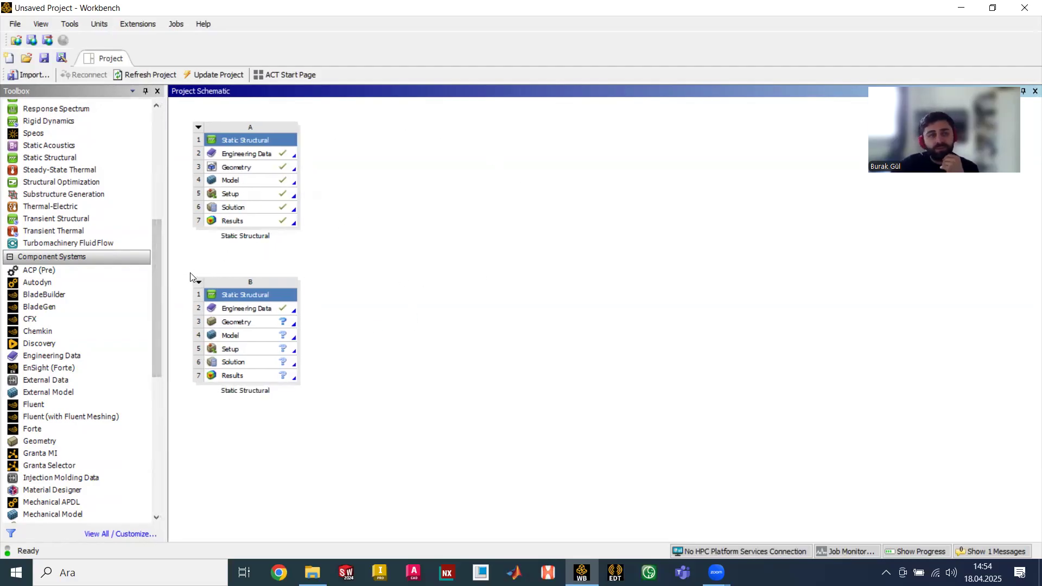
pyautogui.moveTo(173, 279); pyautogui.dragTo(254, 280)
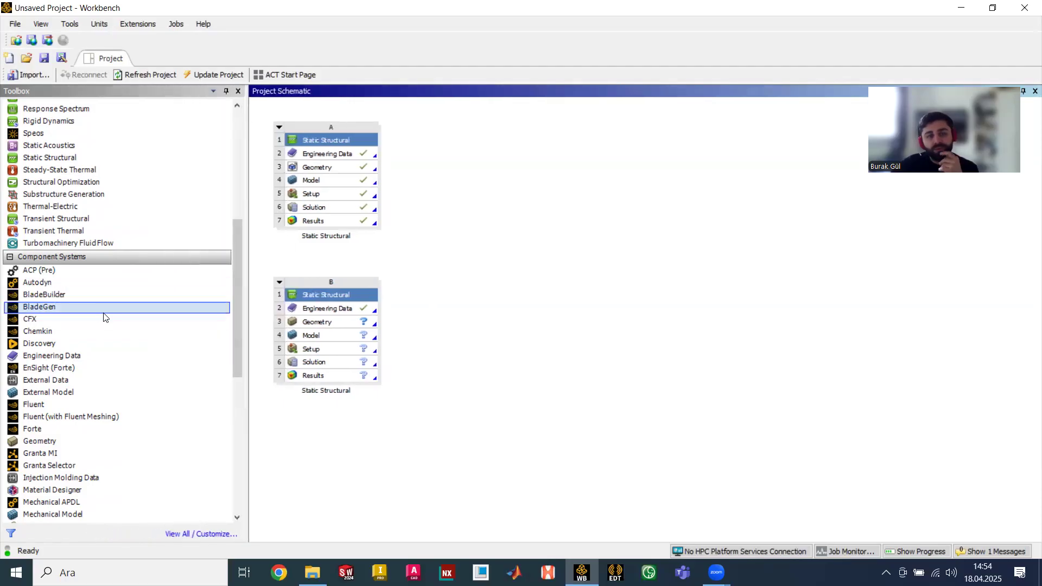
pyautogui.scroll(-2, 130, 339)
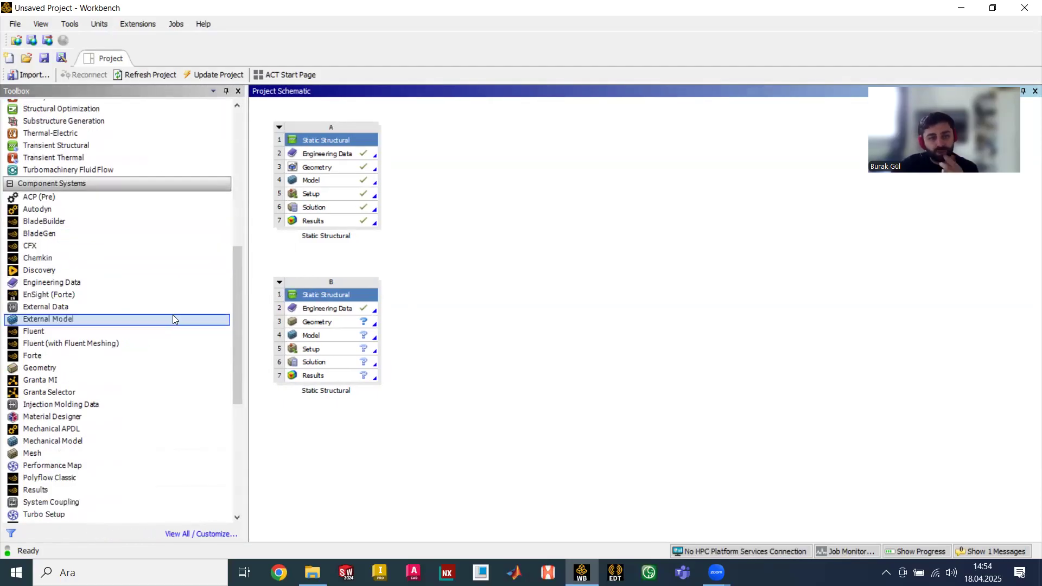
pyautogui.scroll(-1, 88, 314)
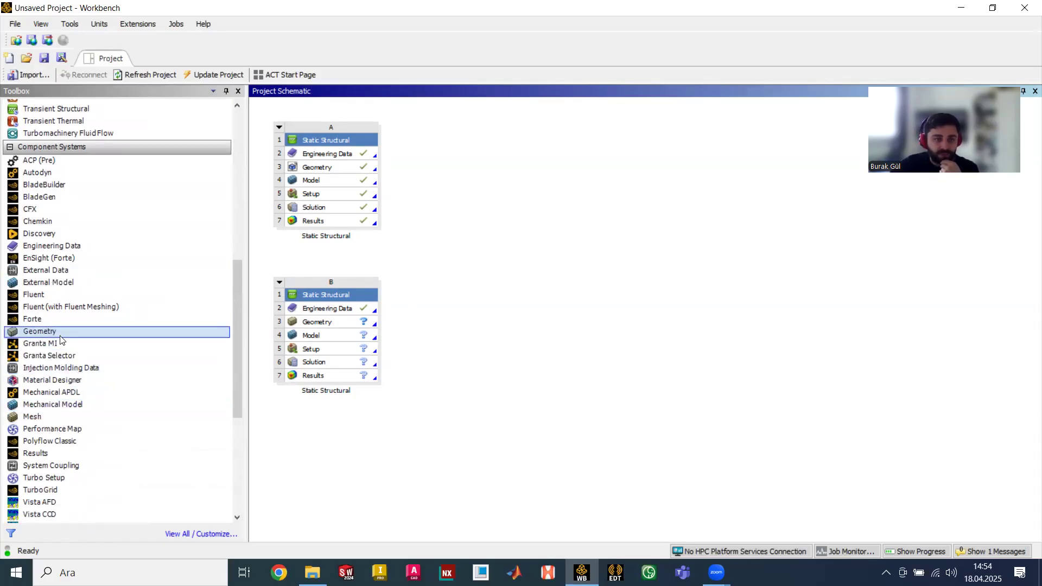
pyautogui.moveTo(60, 333); pyautogui.dragTo(446, 296)
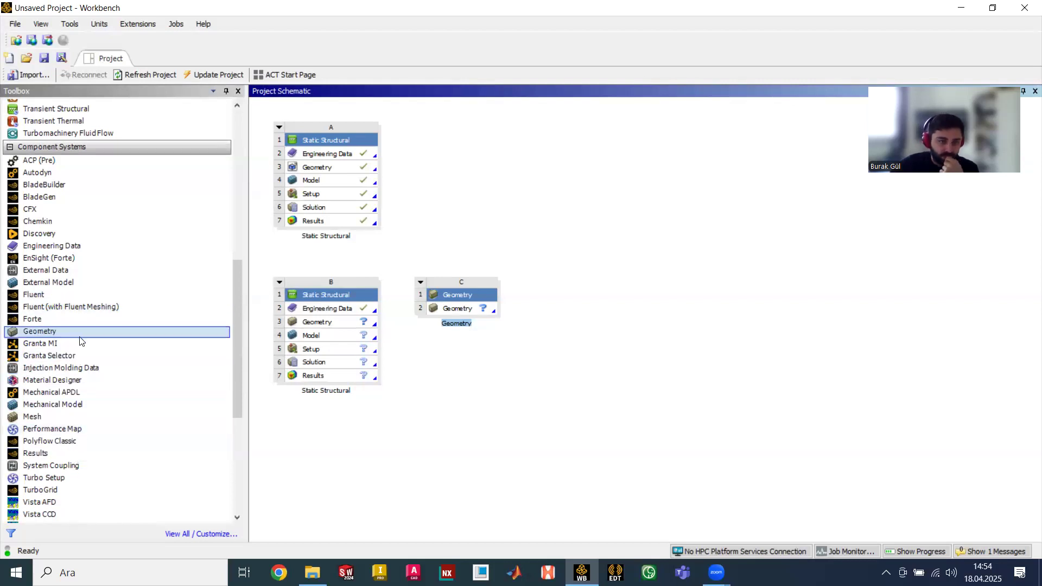
# - Add standalone Mechanical Model and Transient Thermal systems with their default names
pyautogui.scroll(-1, 80, 396)
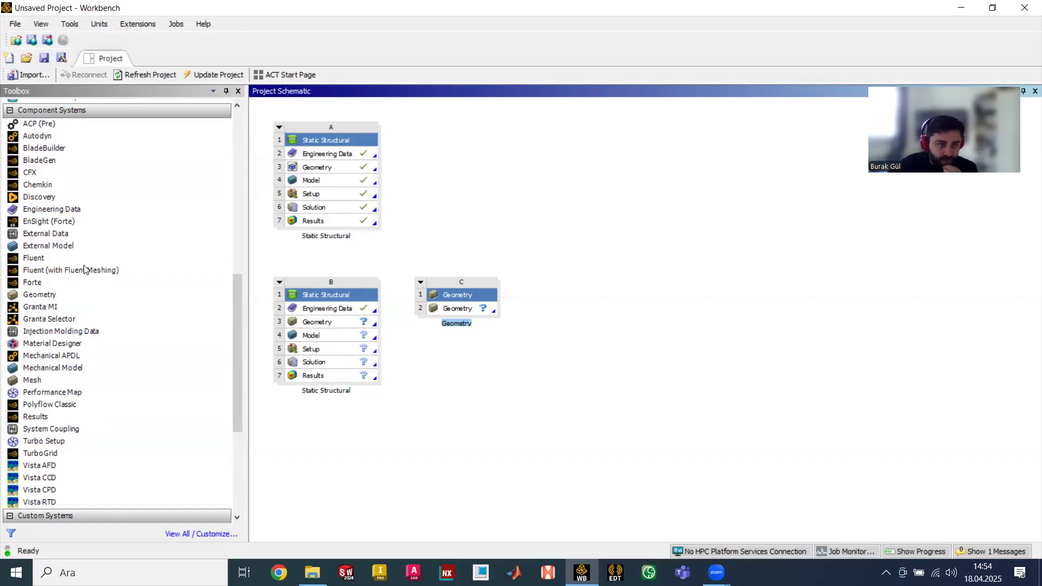
pyautogui.moveTo(96, 367); pyautogui.dragTo(560, 315)
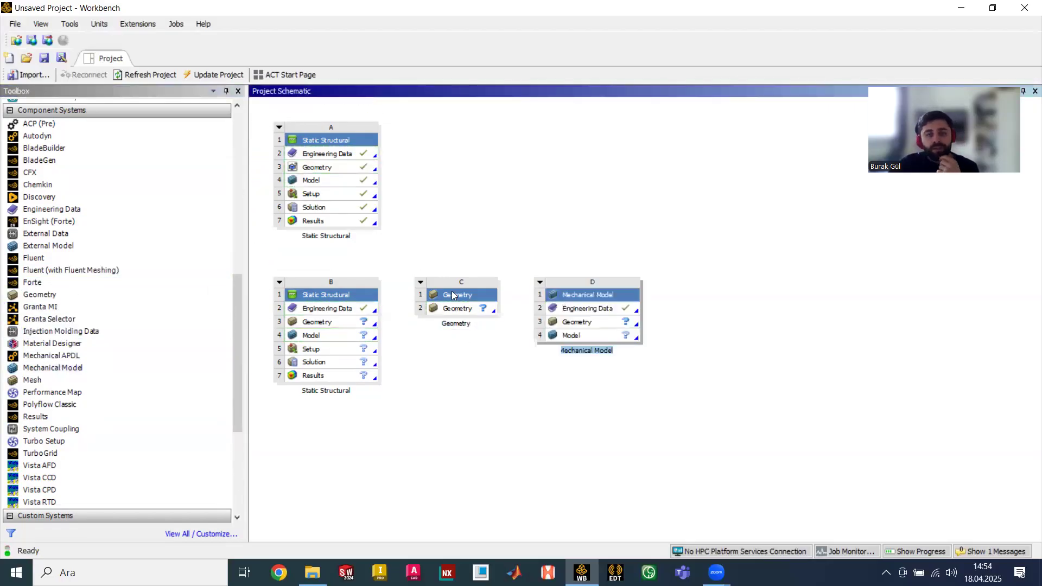
pyautogui.scroll(9, 204, 279)
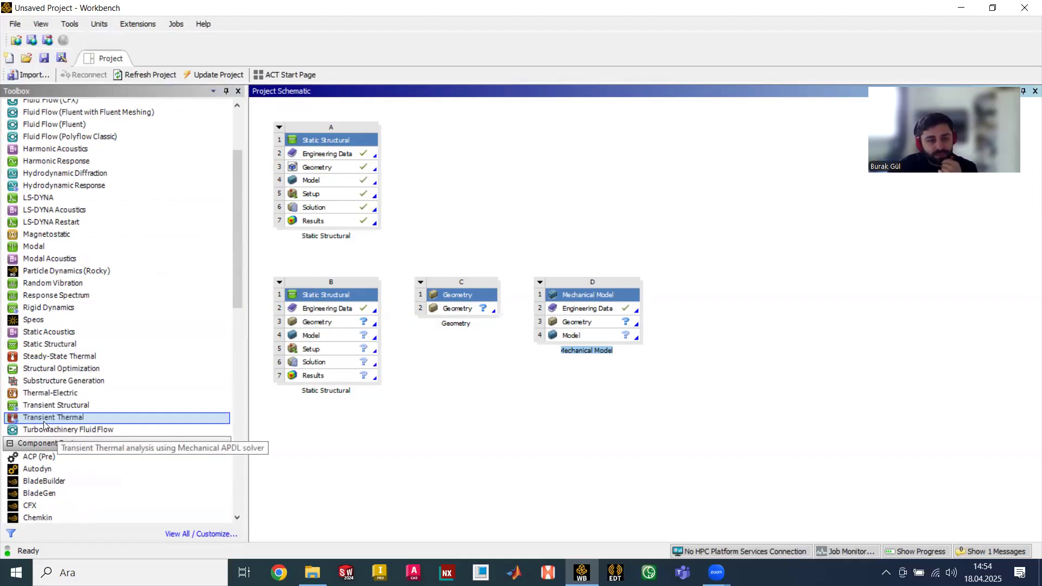
pyautogui.moveTo(38, 421); pyautogui.dragTo(714, 316)
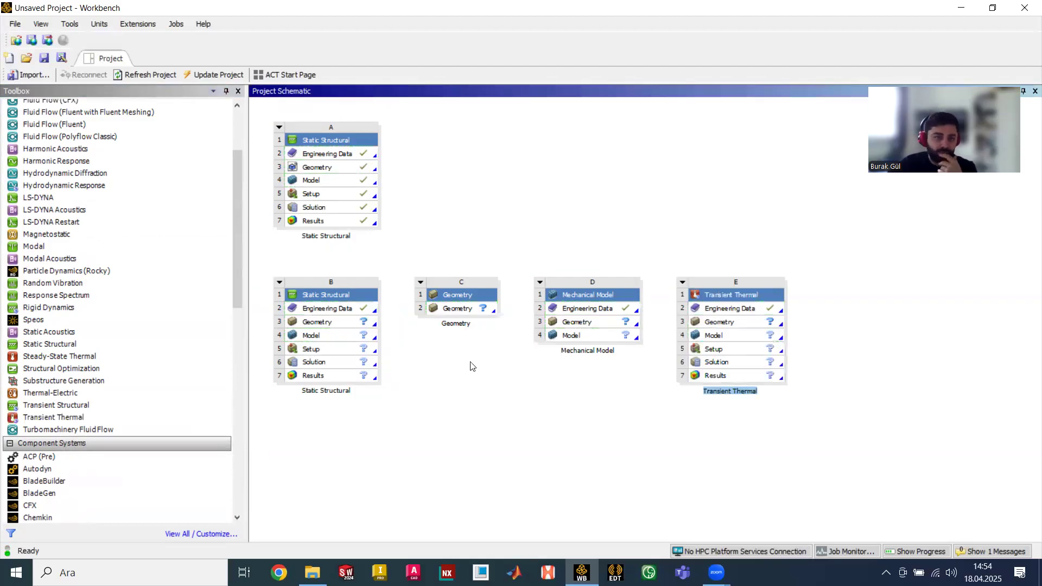
pyautogui.click(518, 367)
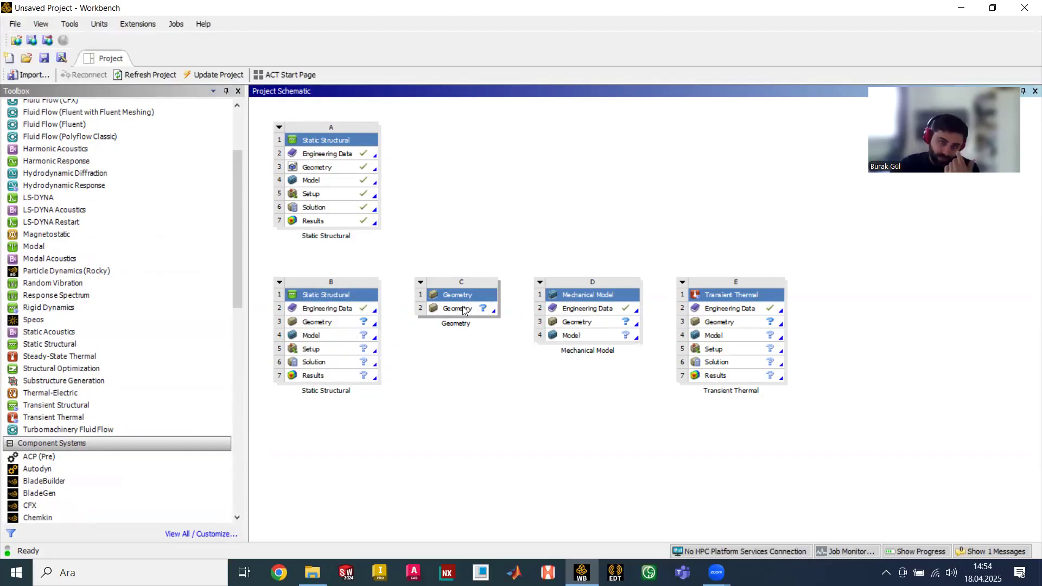
# - Link the Geometry into the Mechanical Model, and share its Model with Transient Thermal and Static Structural
pyautogui.moveTo(464, 310); pyautogui.dragTo(586, 322)
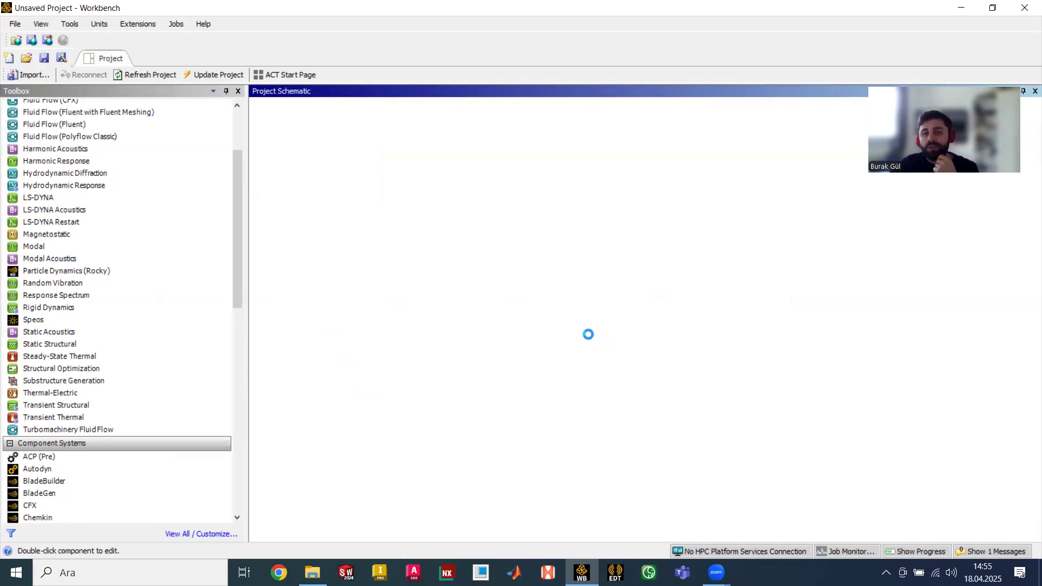
pyautogui.moveTo(576, 337); pyautogui.dragTo(710, 340)
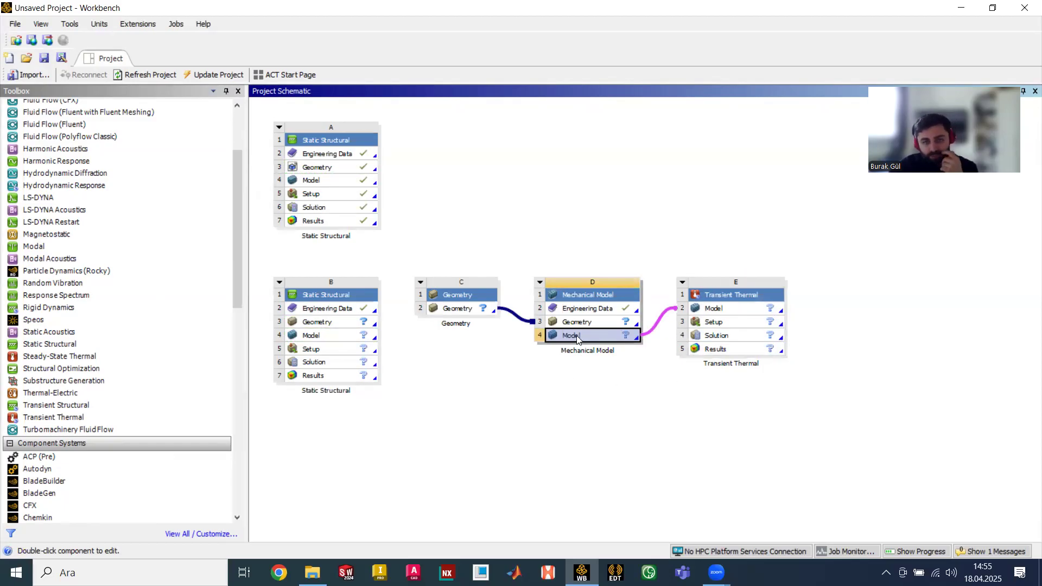
pyautogui.moveTo(577, 338); pyautogui.dragTo(414, 325)
pyautogui.click(682, 380)
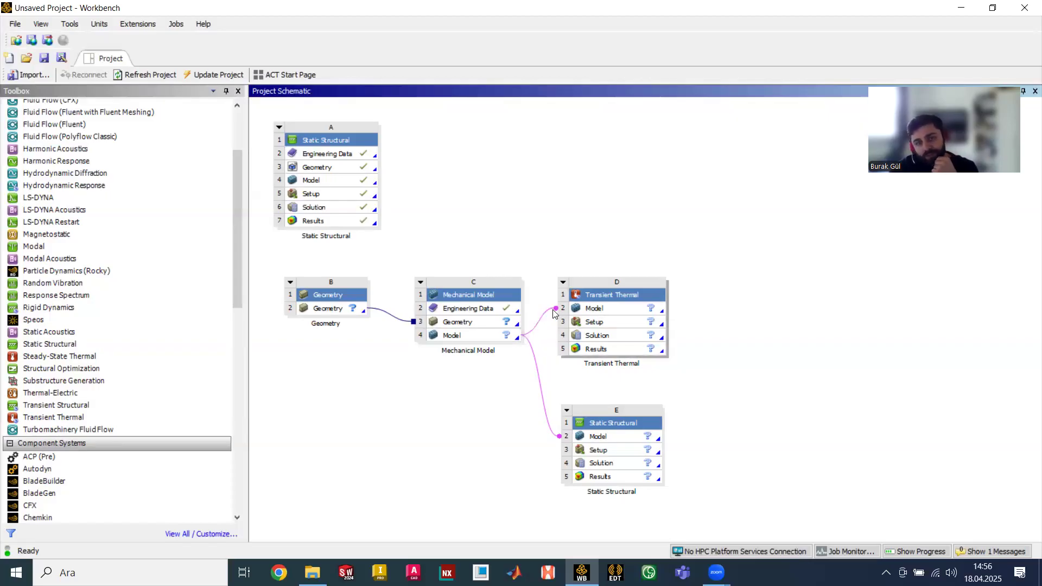
# - Delete the Transient Thermal, Mechanical Model and Geometry systems, confirming each deletion
pyautogui.click(562, 281)
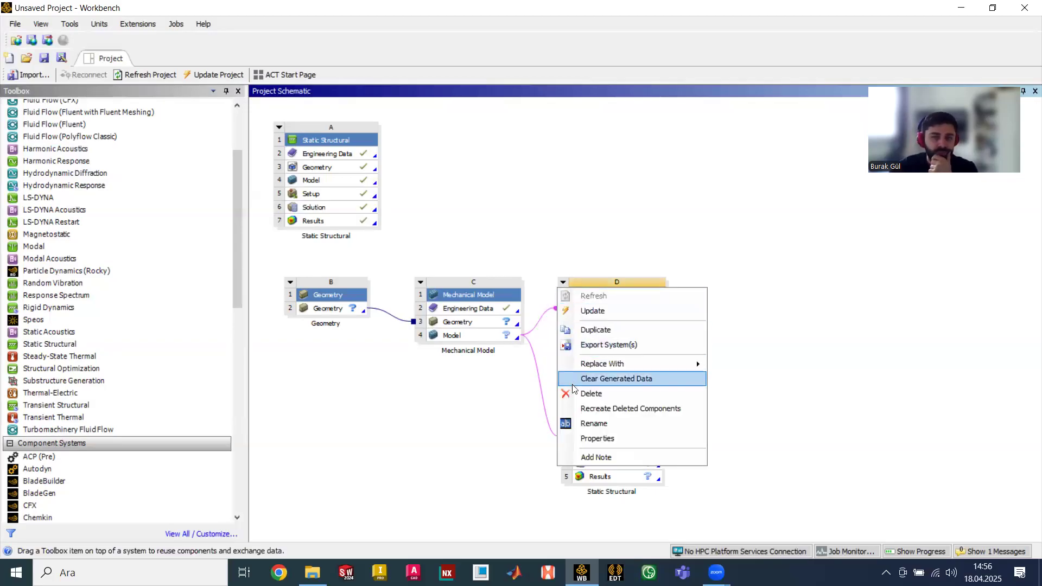
pyautogui.click(579, 394)
pyautogui.click(537, 307)
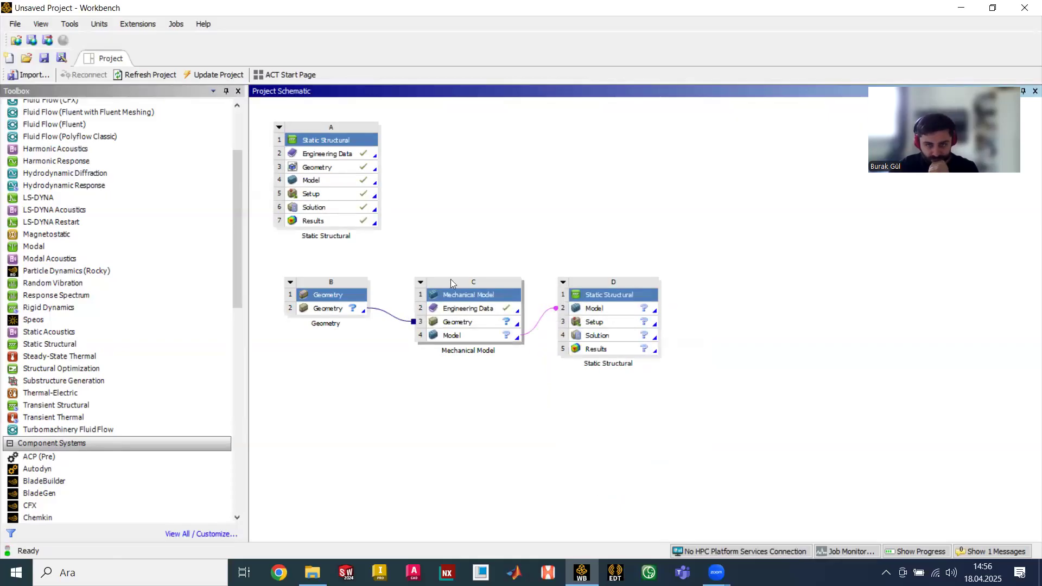
pyautogui.click(420, 284)
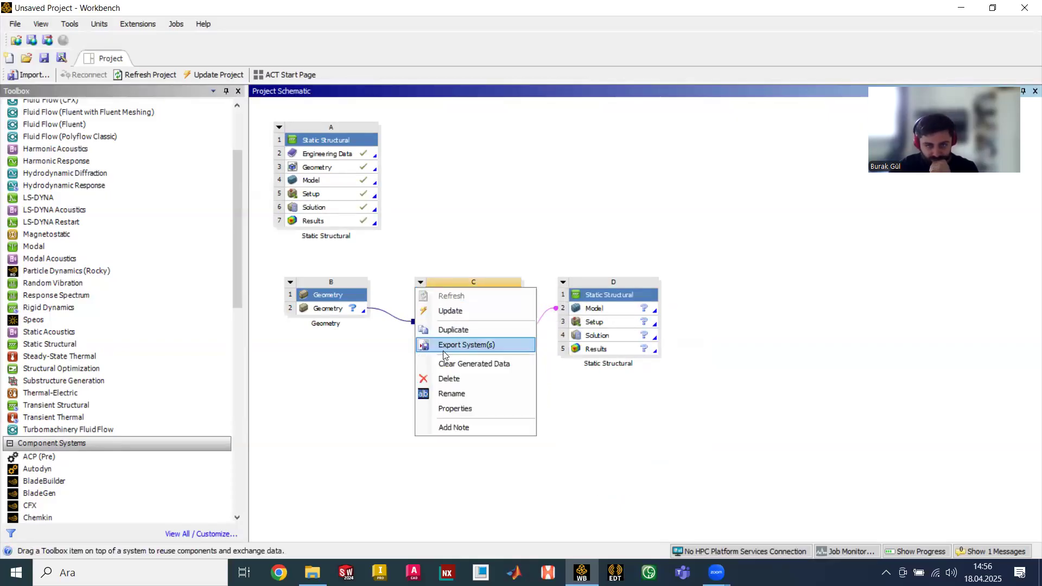
pyautogui.click(450, 377)
pyautogui.click(529, 307)
pyautogui.click(290, 283)
pyautogui.click(326, 378)
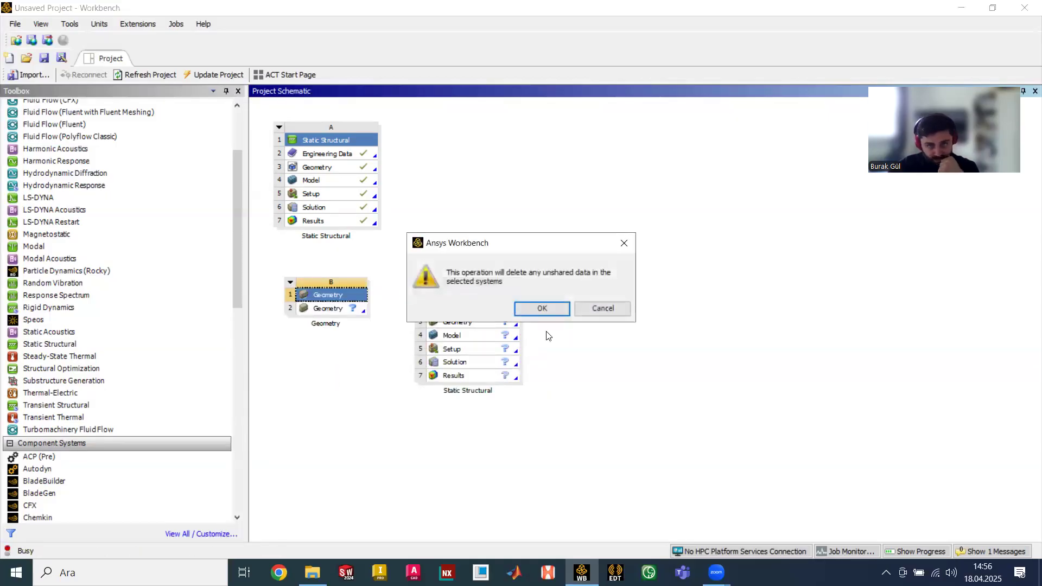
pyautogui.click(532, 306)
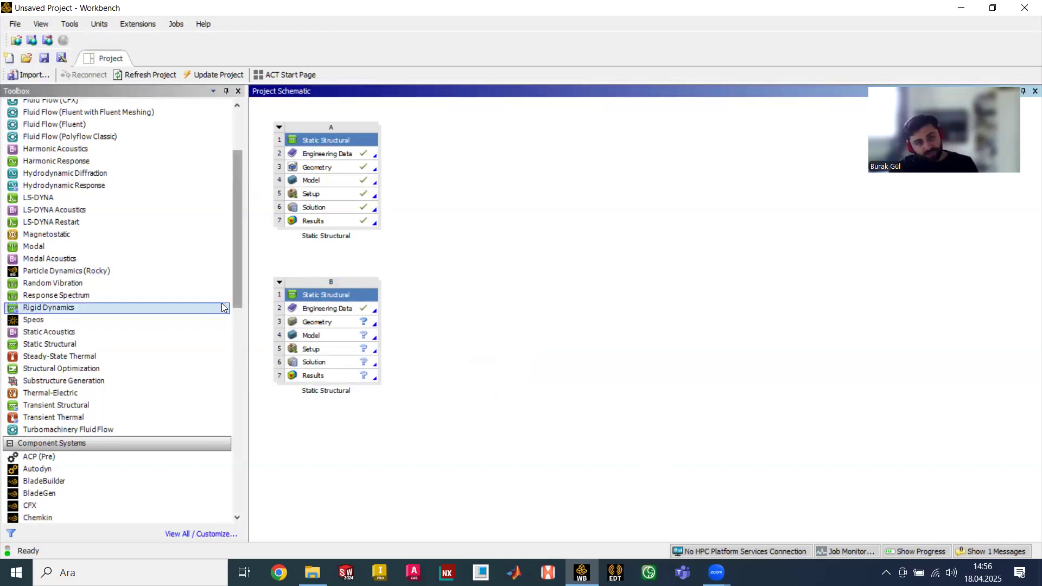
pyautogui.scroll(-2, 154, 304)
pyautogui.scroll(5, 147, 328)
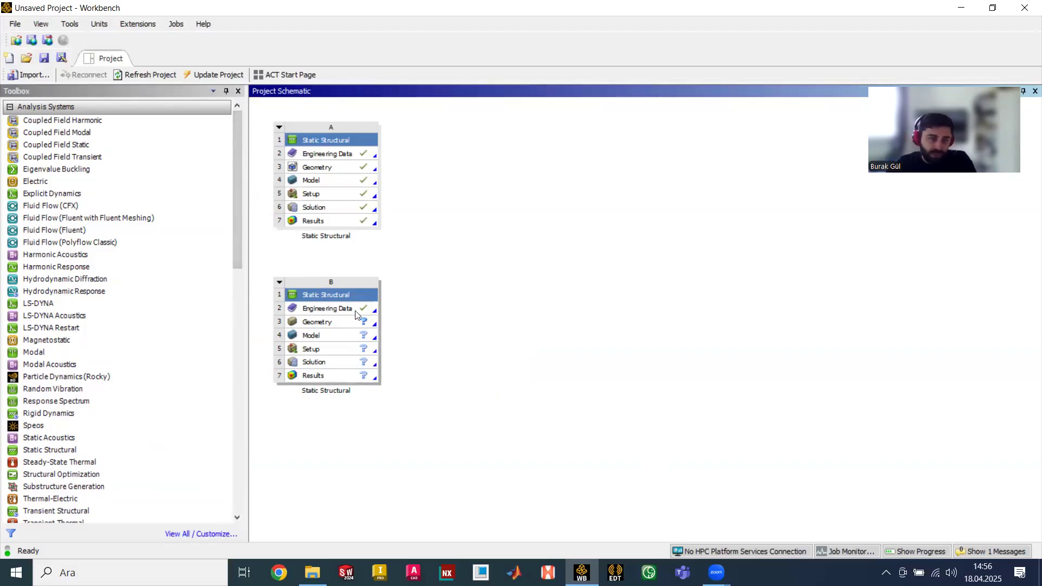
# - Import the Cap_fillets geometry file into system B's Geometry cell
pyautogui.moveTo(167, 313); pyautogui.dragTo(296, 301)
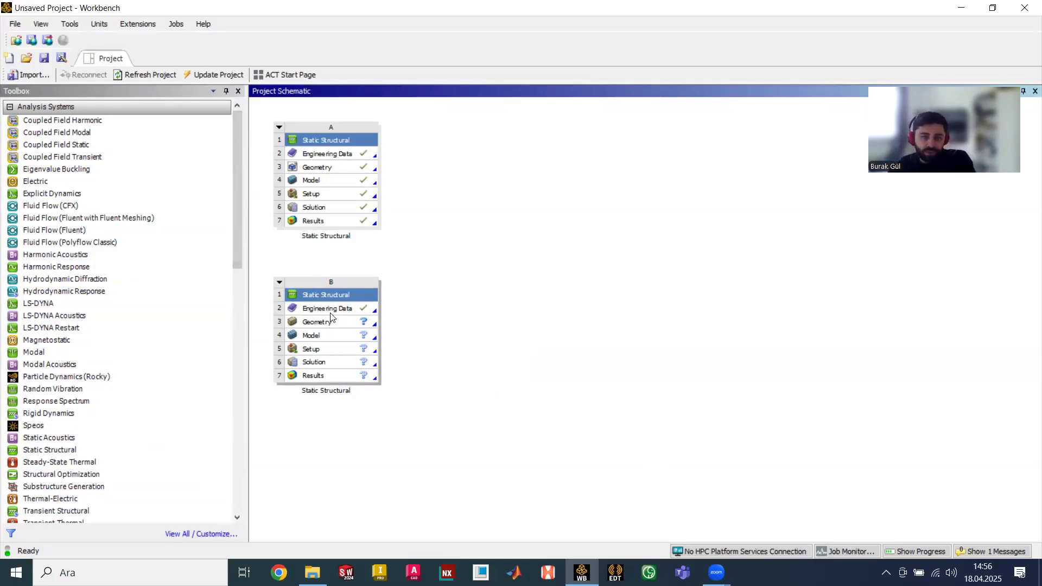
pyautogui.click(334, 326)
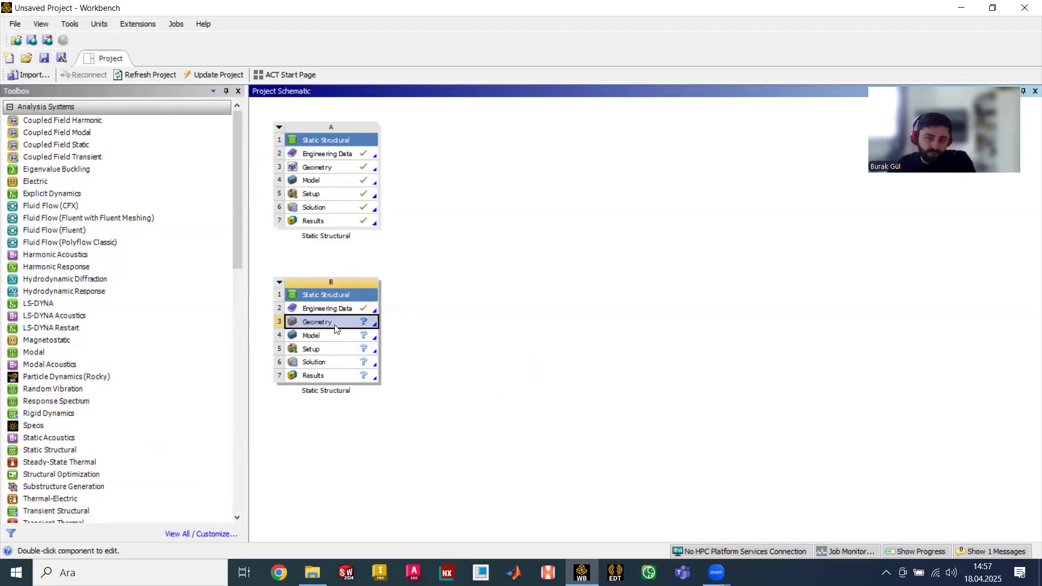
pyautogui.rightClick(335, 330)
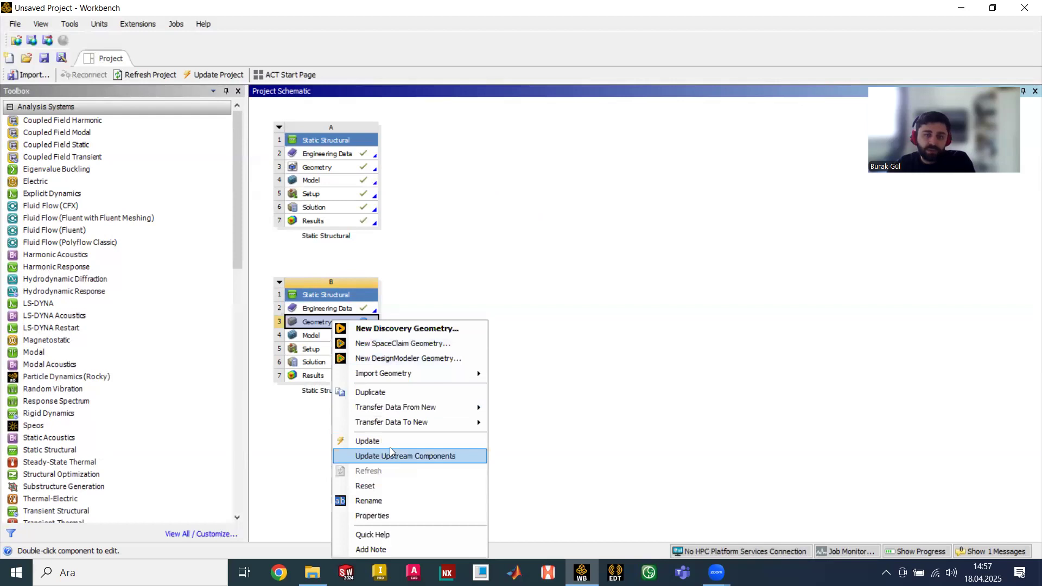
pyautogui.moveTo(426, 372)
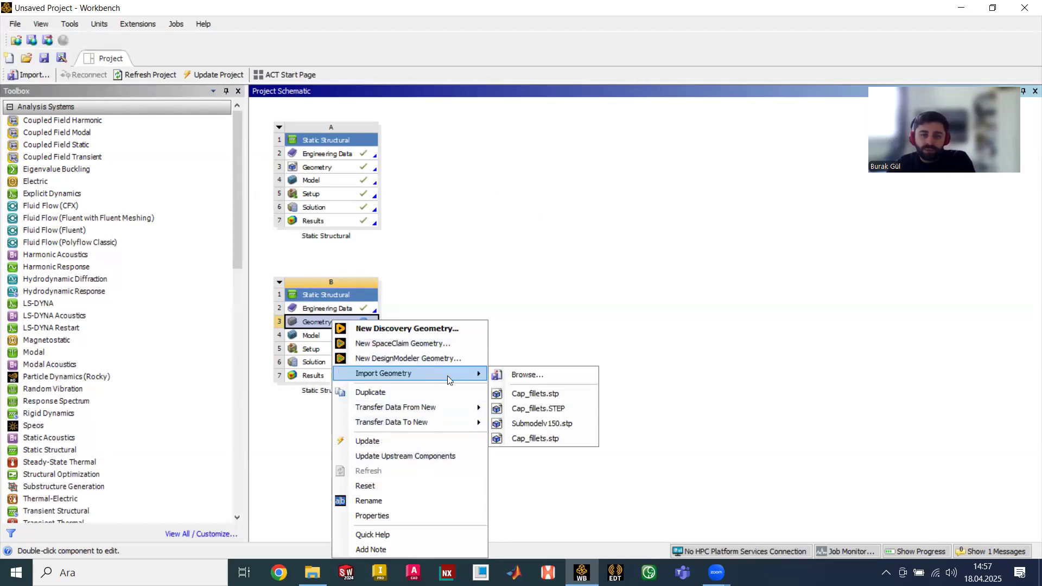
pyautogui.click(531, 374)
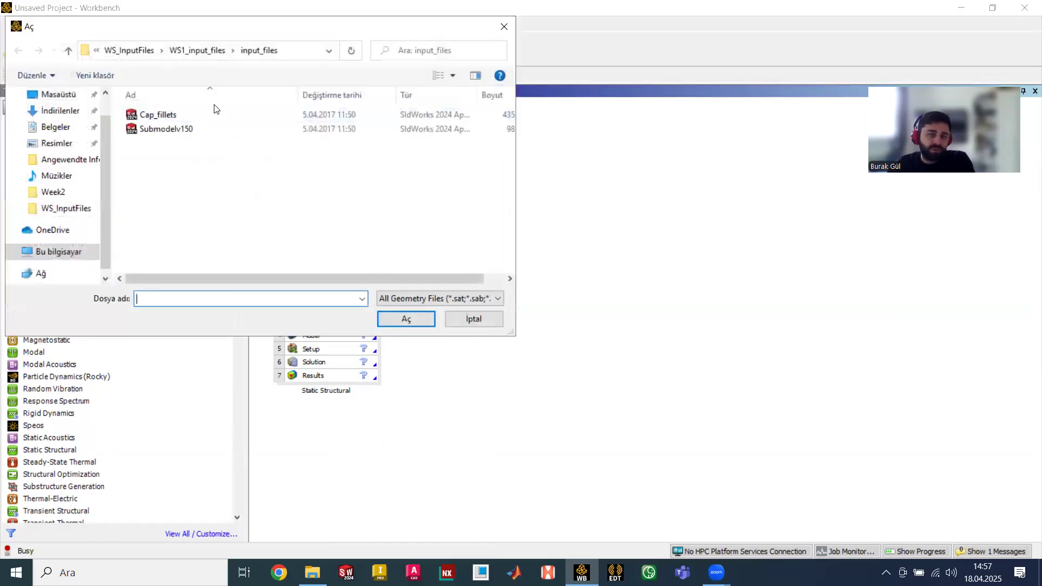
pyautogui.doubleClick(183, 113)
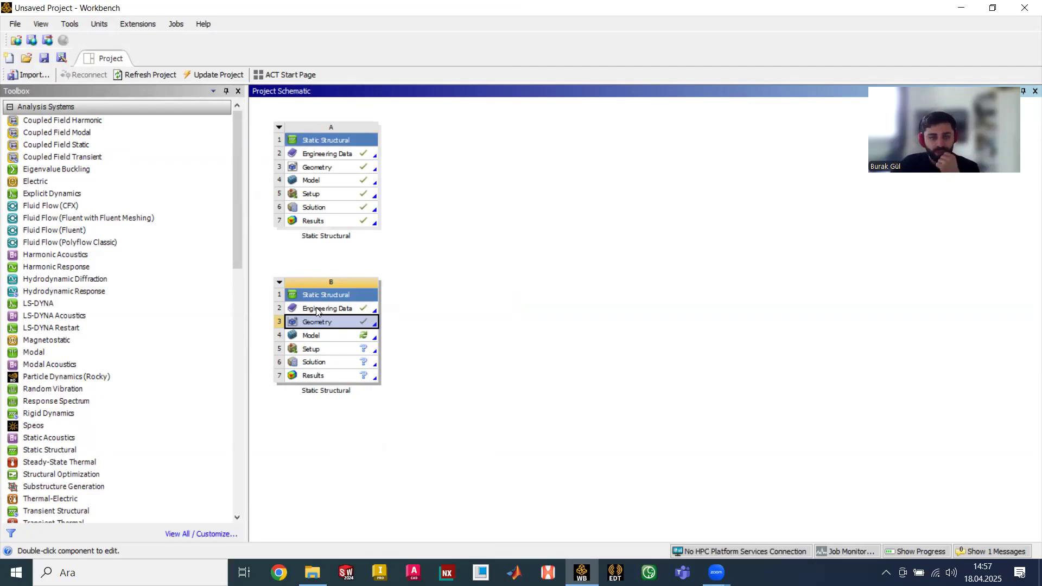
# - Open system B's Engineering Data, listing Structural Steel at density 7850 kg m^-3
pyautogui.doubleClick(339, 309)
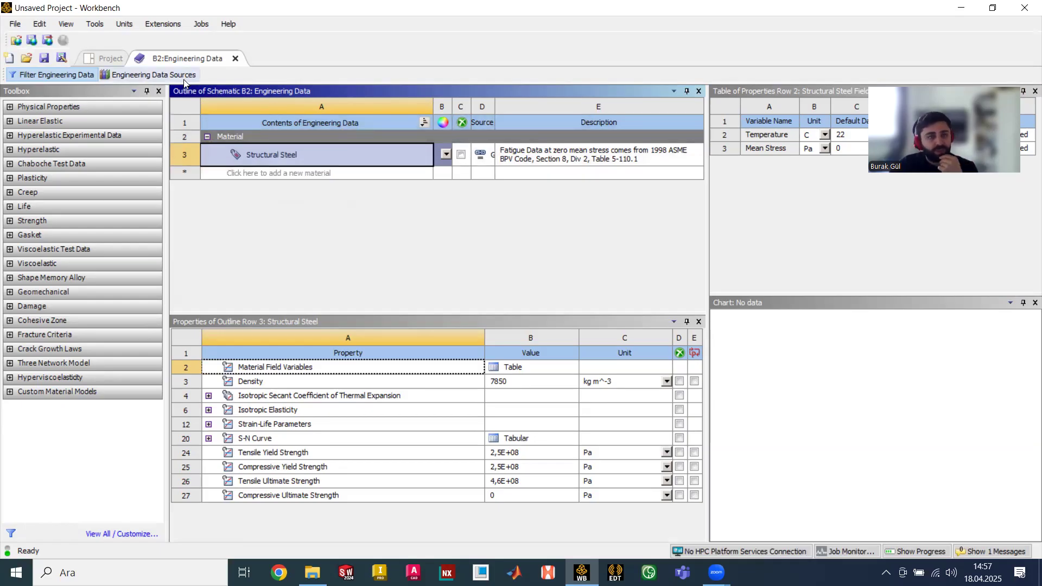
# - Open the General Materials library from the Engineering Data Sources
pyautogui.click(150, 80)
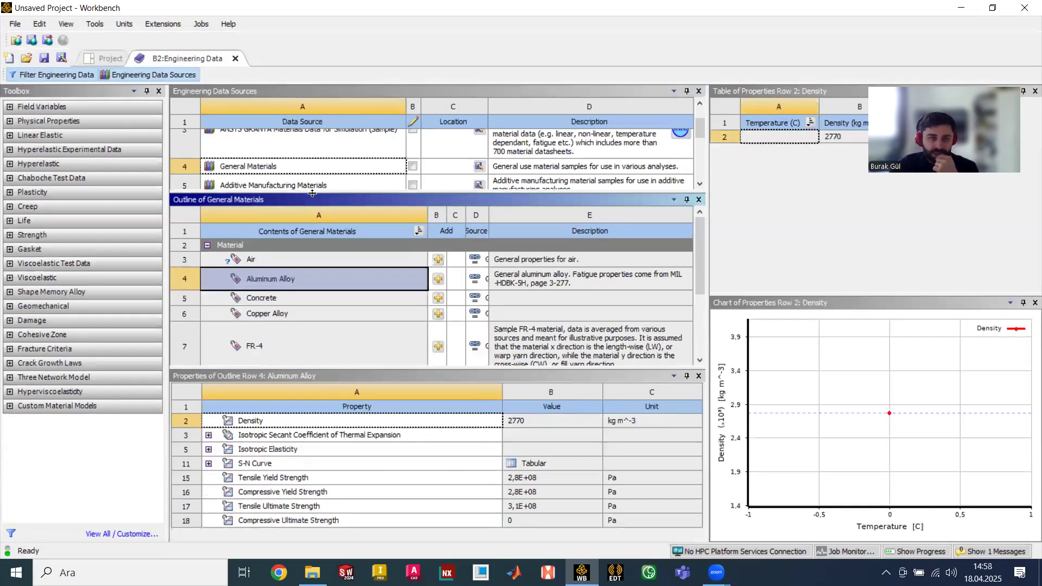
pyautogui.moveTo(312, 193); pyautogui.dragTo(313, 238)
pyautogui.click(315, 166)
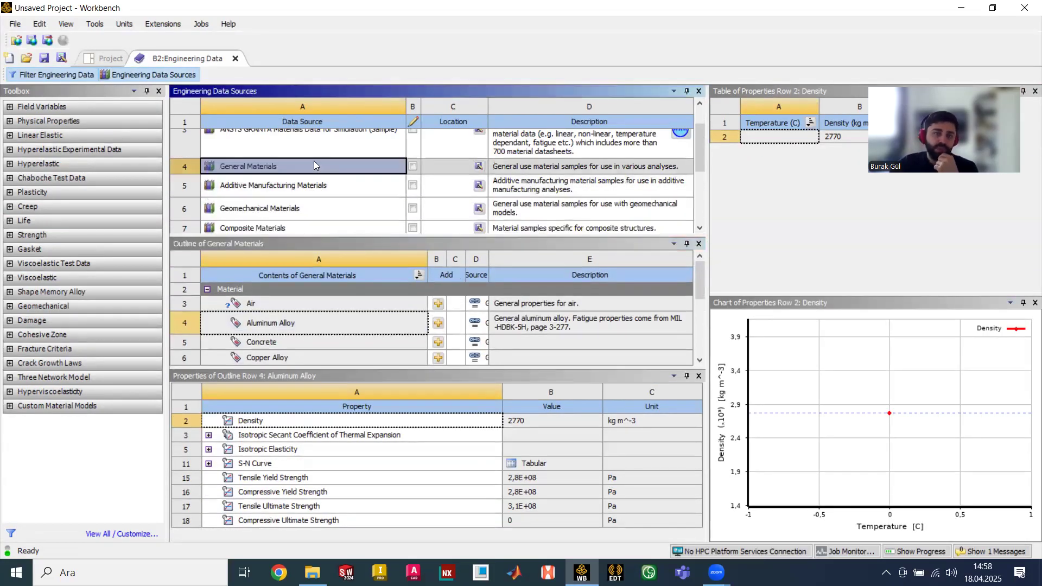
pyautogui.scroll(2, 313, 165)
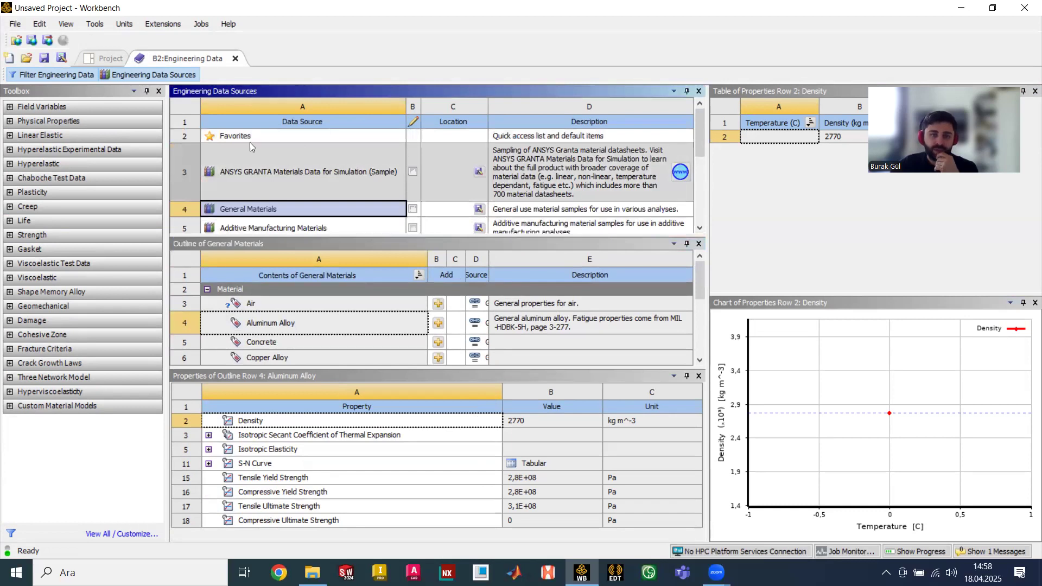
pyautogui.scroll(-5, 272, 174)
pyautogui.scroll(5, 281, 186)
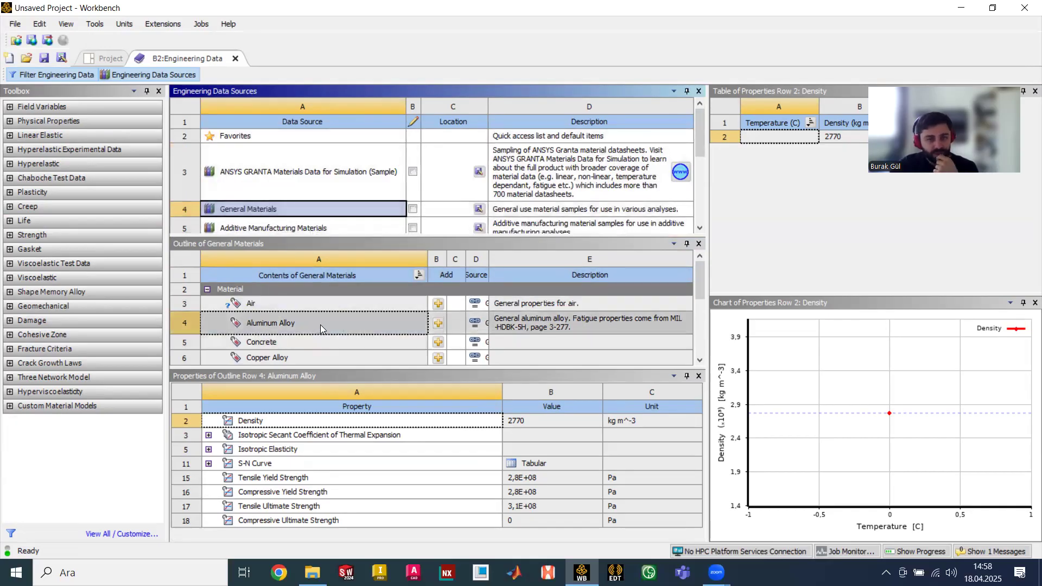
pyautogui.scroll(-1, 287, 326)
pyautogui.scroll(1, 303, 320)
# - Add Aluminum Alloy to system B's Engineering Data and return to the project schematic
pyautogui.click(301, 321)
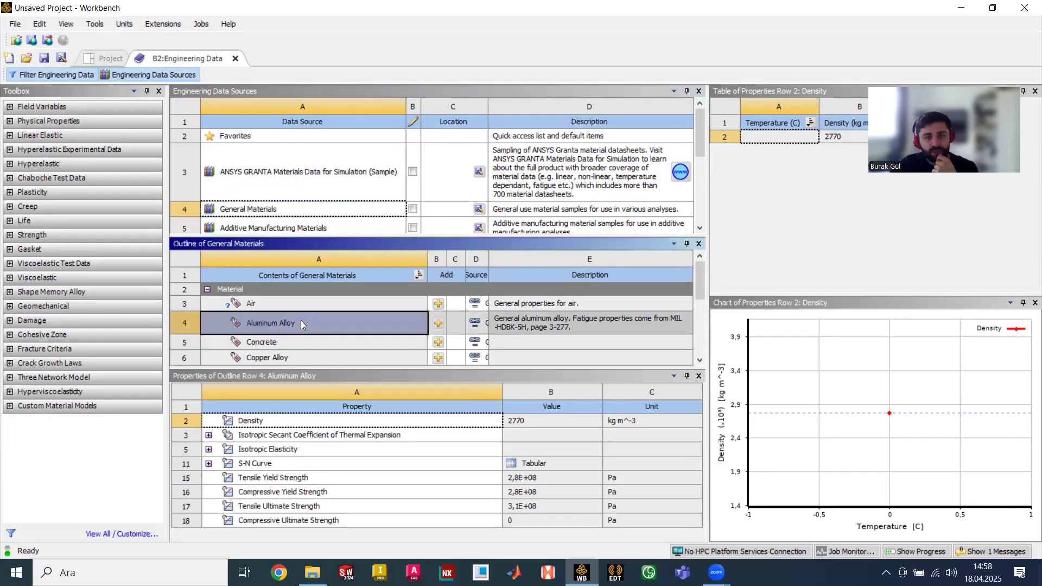
pyautogui.click(439, 327)
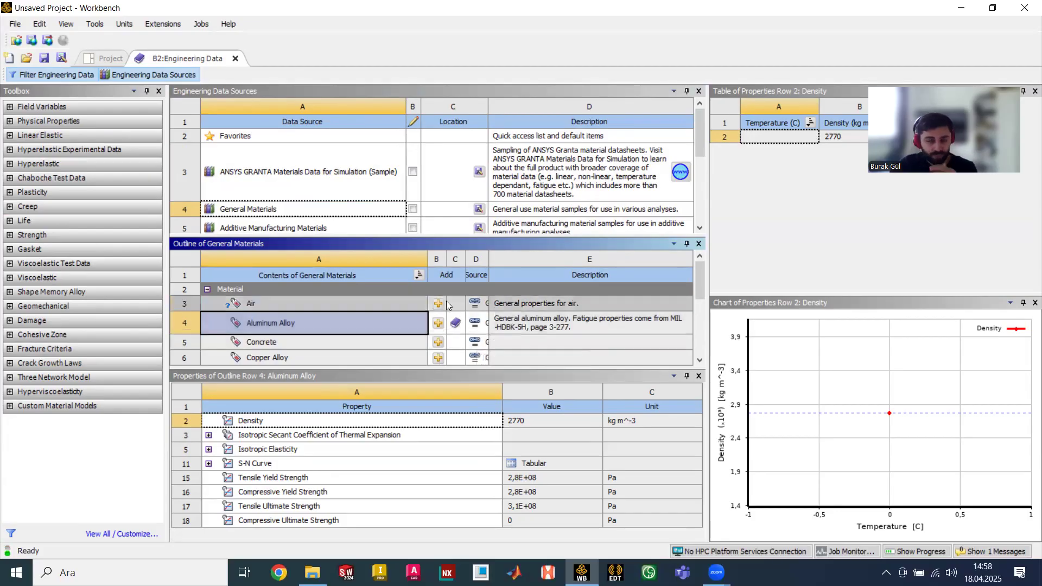
pyautogui.click(235, 60)
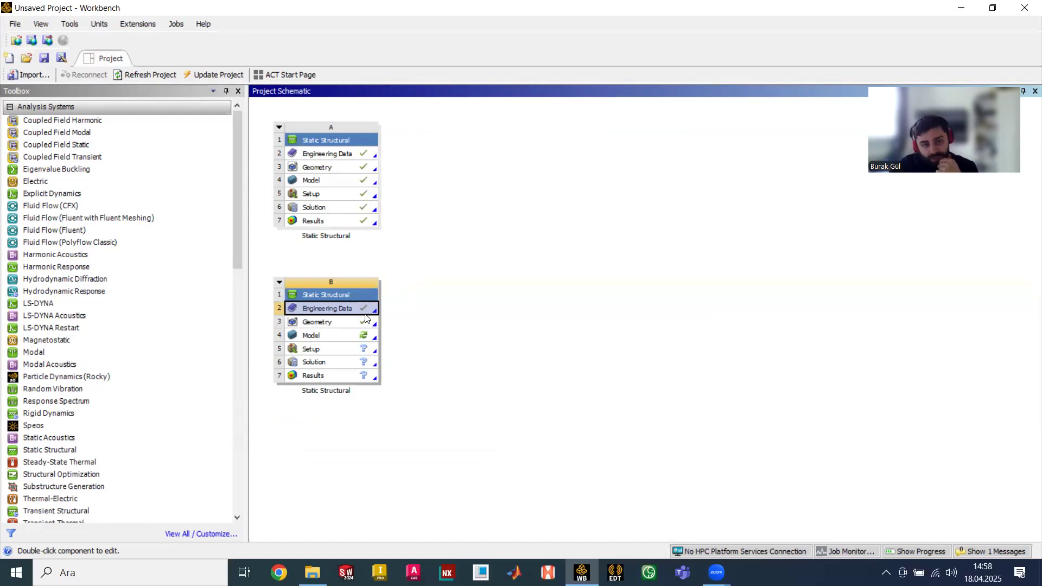
# - Launch Mechanical from system B's Model cell to load the housing geometry
pyautogui.click(346, 324)
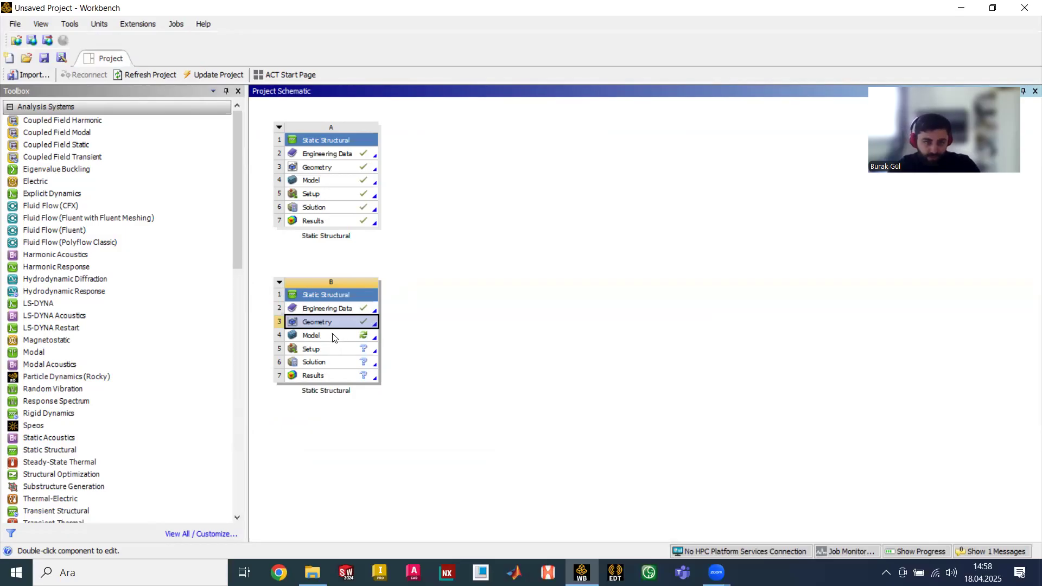
pyautogui.doubleClick(333, 336)
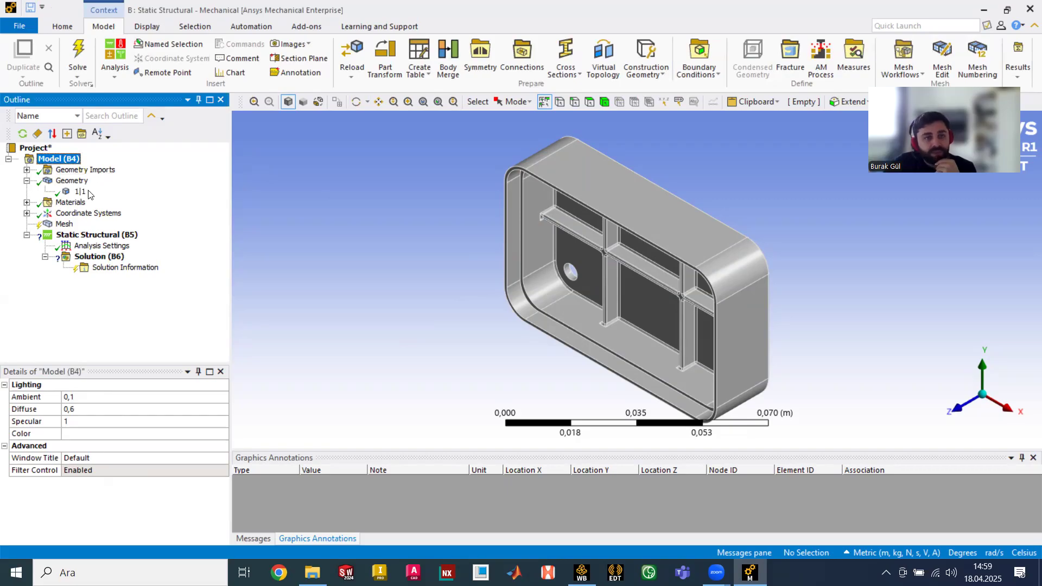
# - Assign Aluminum Alloy to housing body 1|1, then bring the Workbench project back
pyautogui.click(80, 192)
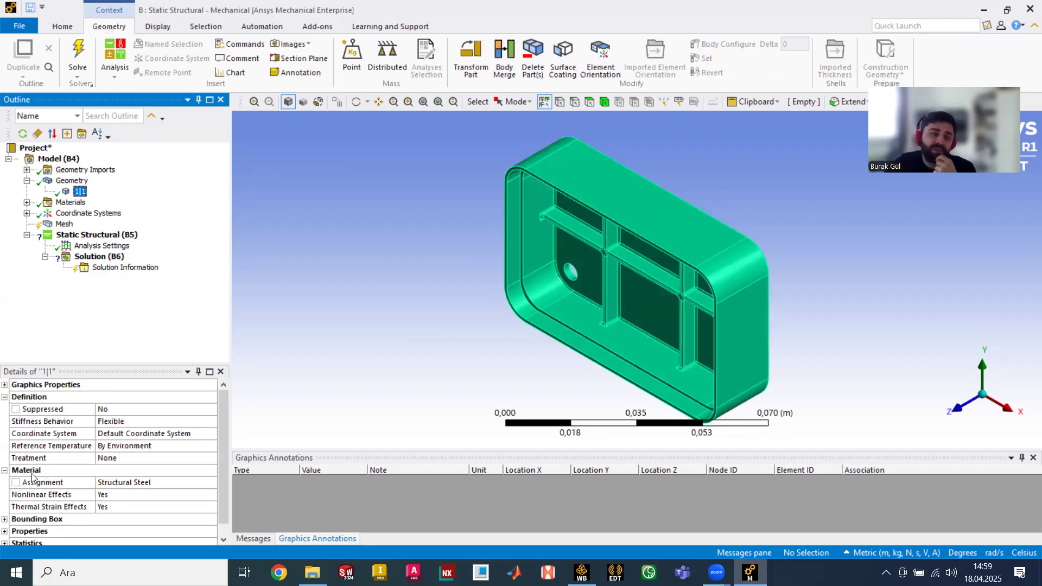
pyautogui.click(120, 485)
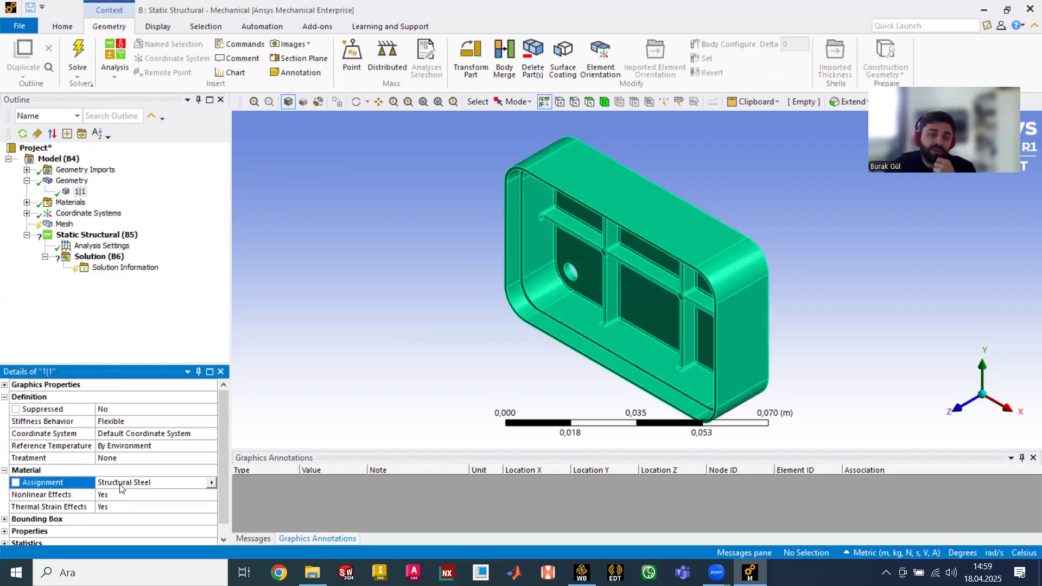
pyautogui.click(211, 483)
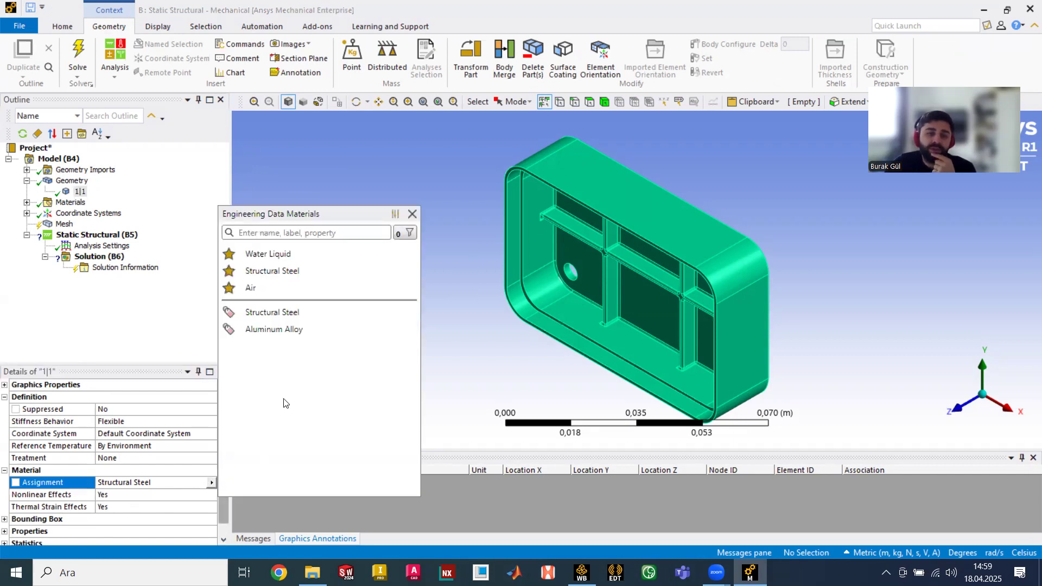
pyautogui.click(277, 333)
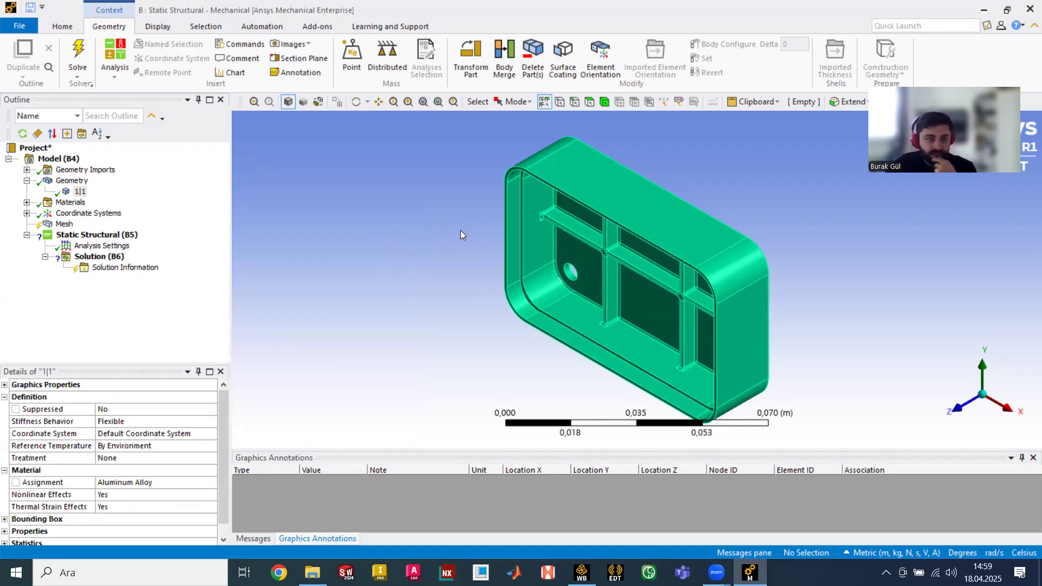
pyautogui.moveTo(460, 231); pyautogui.dragTo(413, 228, button='middle')
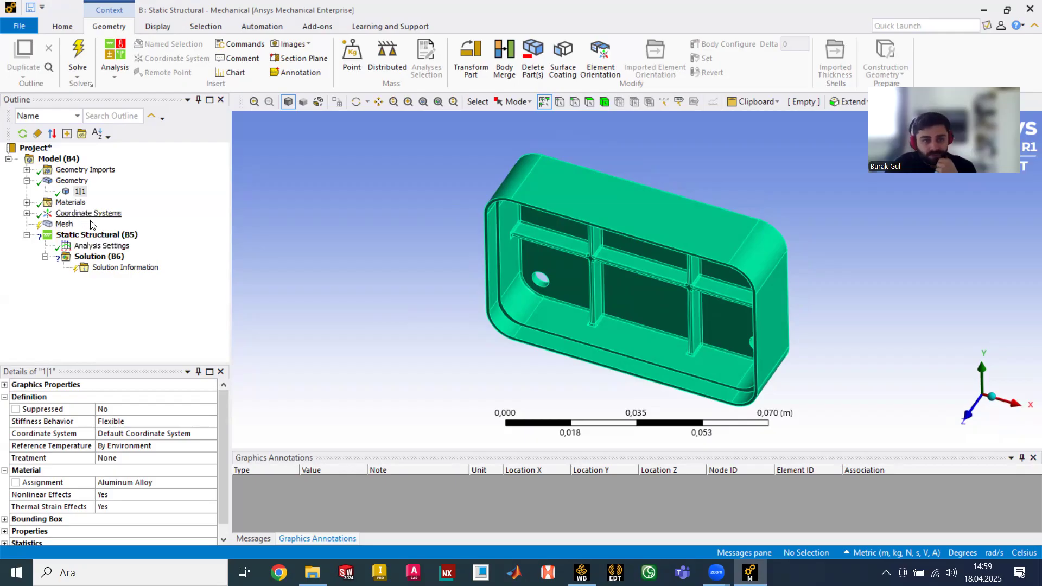
pyautogui.click(581, 572)
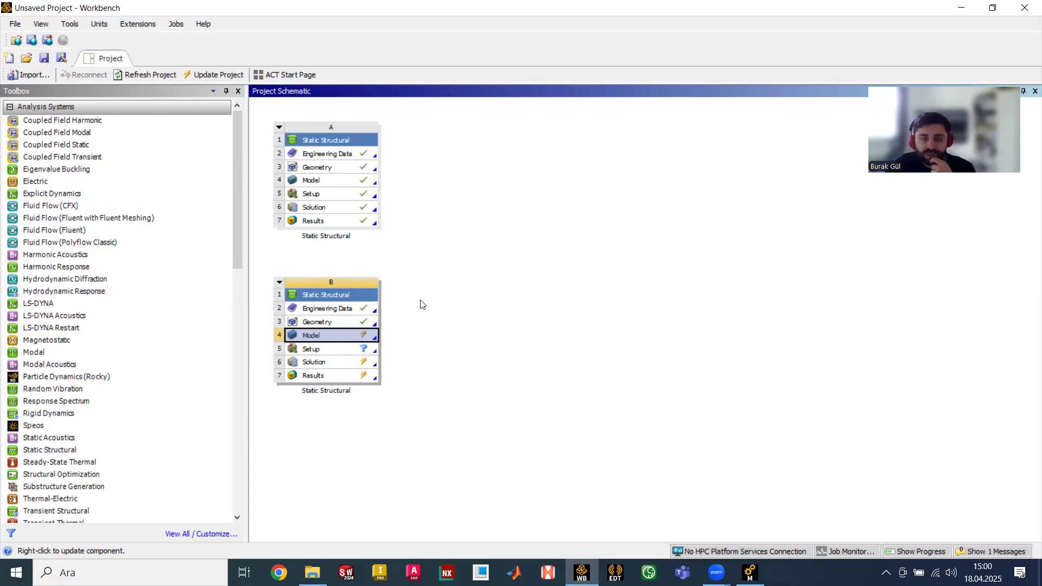
# - Back in Mechanical, select Mesh in the outline and view its context options
pyautogui.click(959, 9)
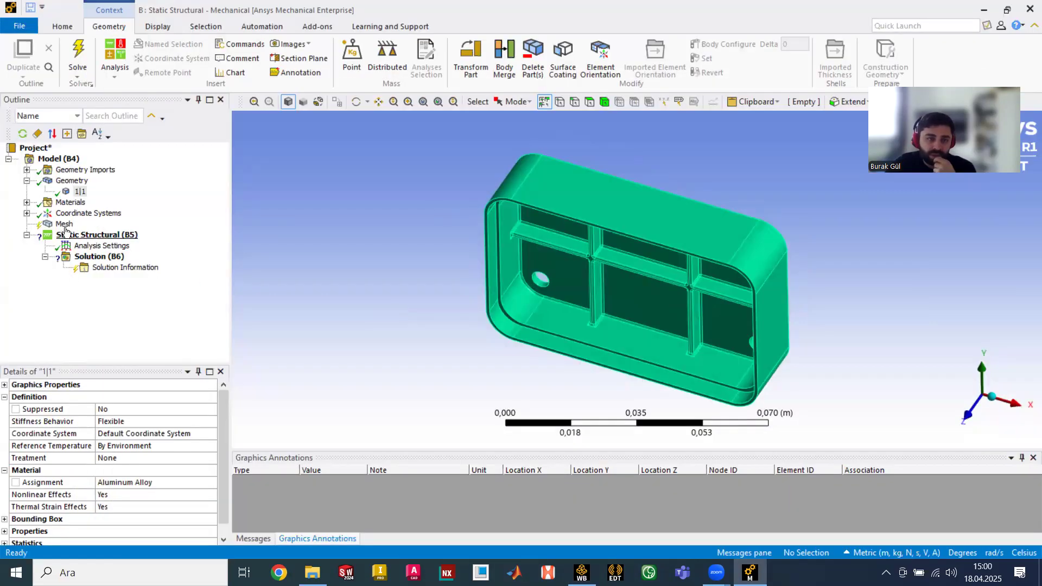
pyautogui.click(71, 225)
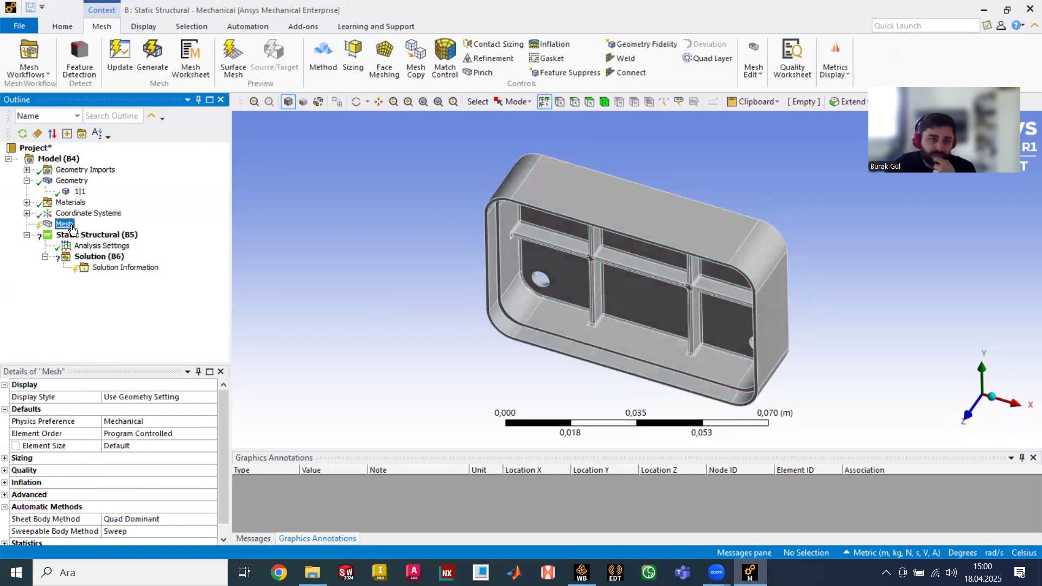
pyautogui.rightClick(76, 226)
pyautogui.press('Escape')
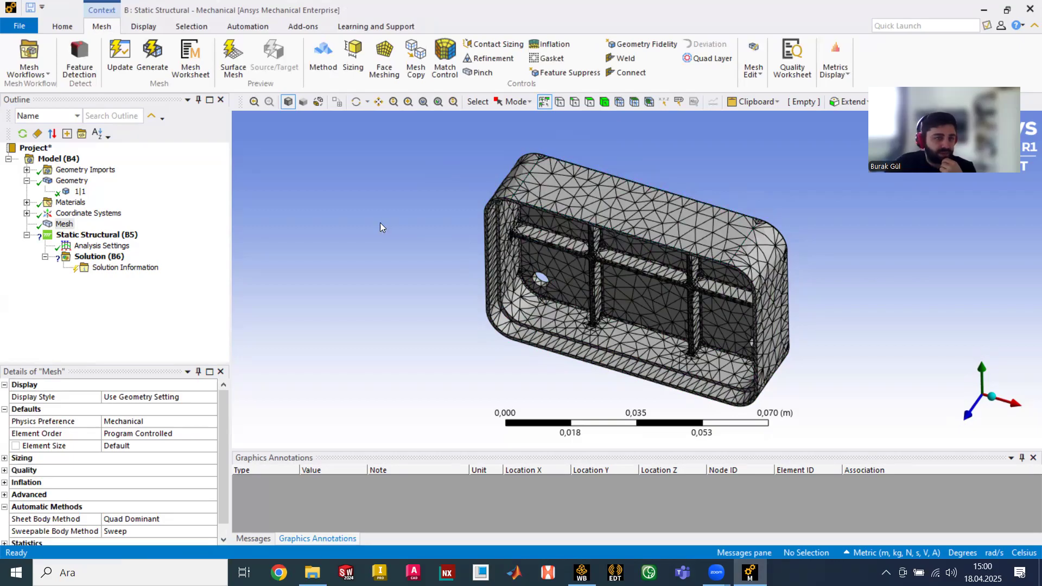
# - Check system B's Model cell in the Workbench schematic, then return to the meshed housing
pyautogui.click(984, 9)
pyautogui.click(581, 572)
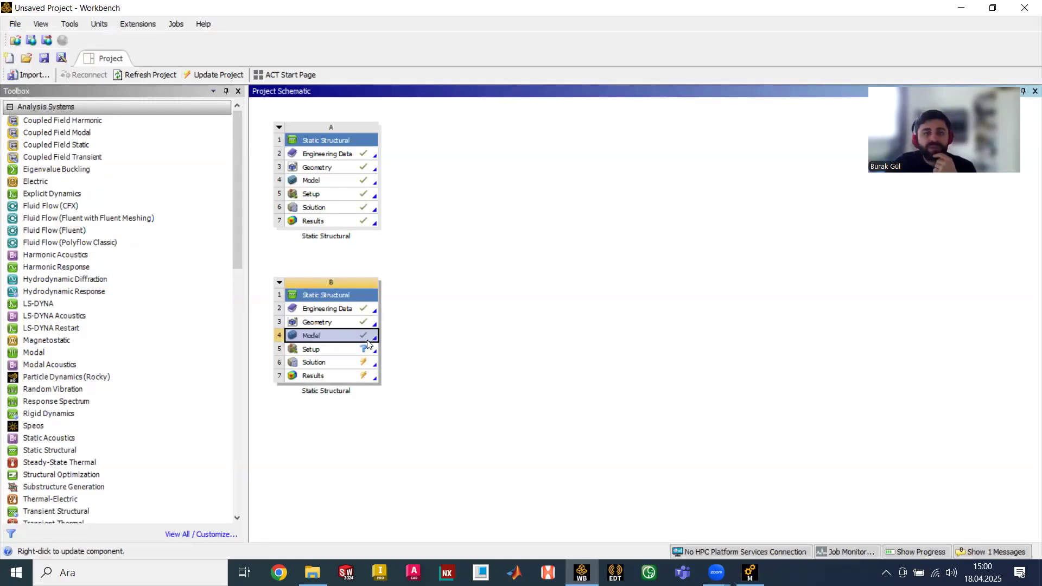
pyautogui.click(419, 354)
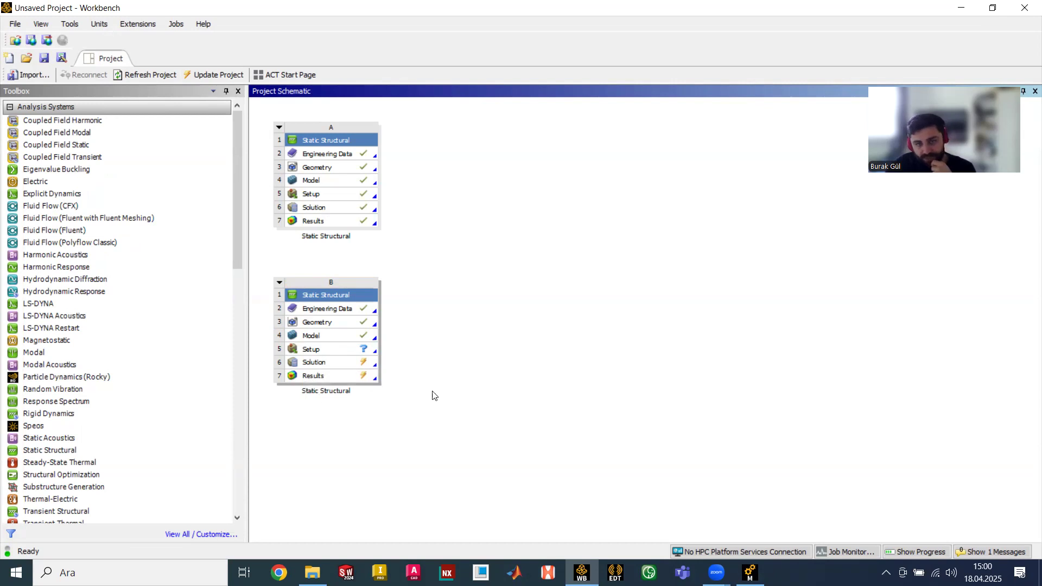
pyautogui.click(750, 573)
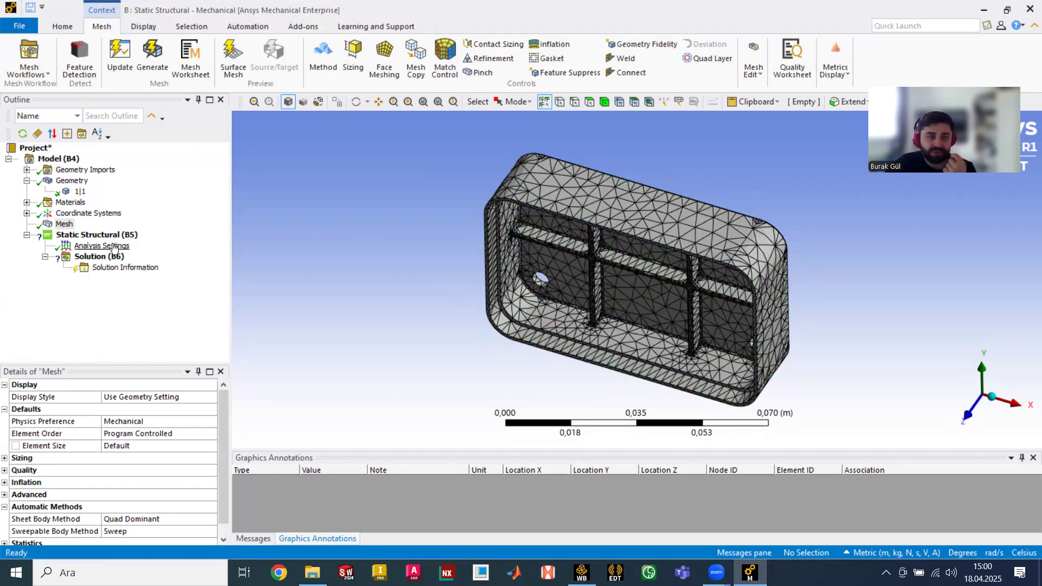
# - Review the Analysis Settings, Static Structural details and housing body properties
pyautogui.click(114, 247)
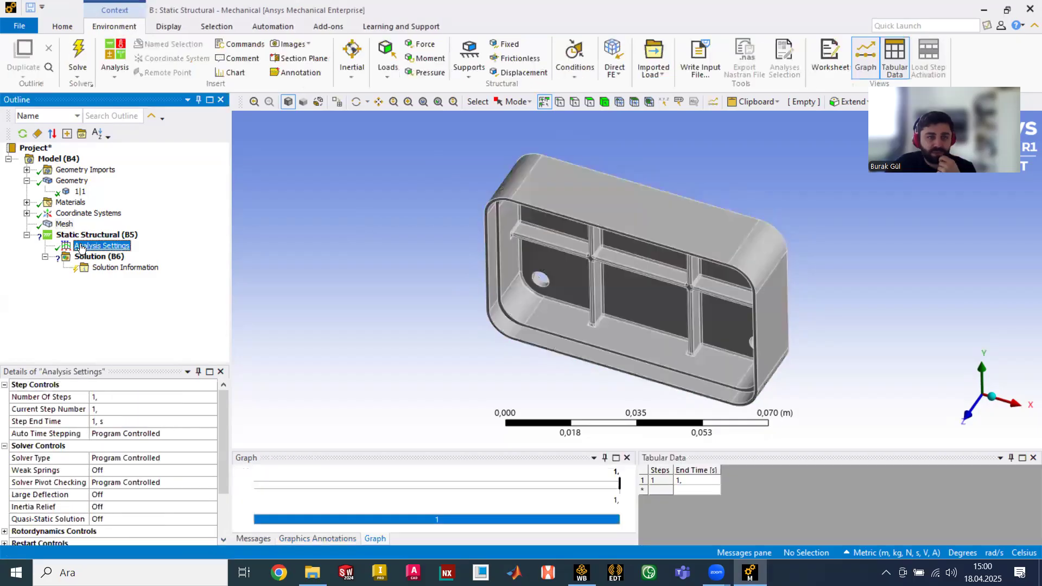
pyautogui.click(101, 236)
pyautogui.click(112, 247)
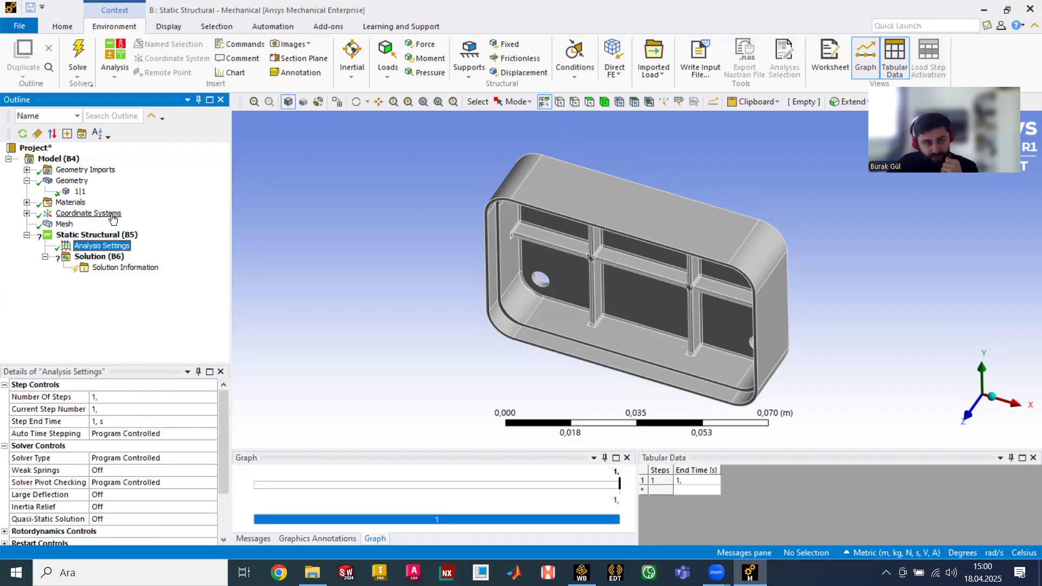
pyautogui.click(80, 192)
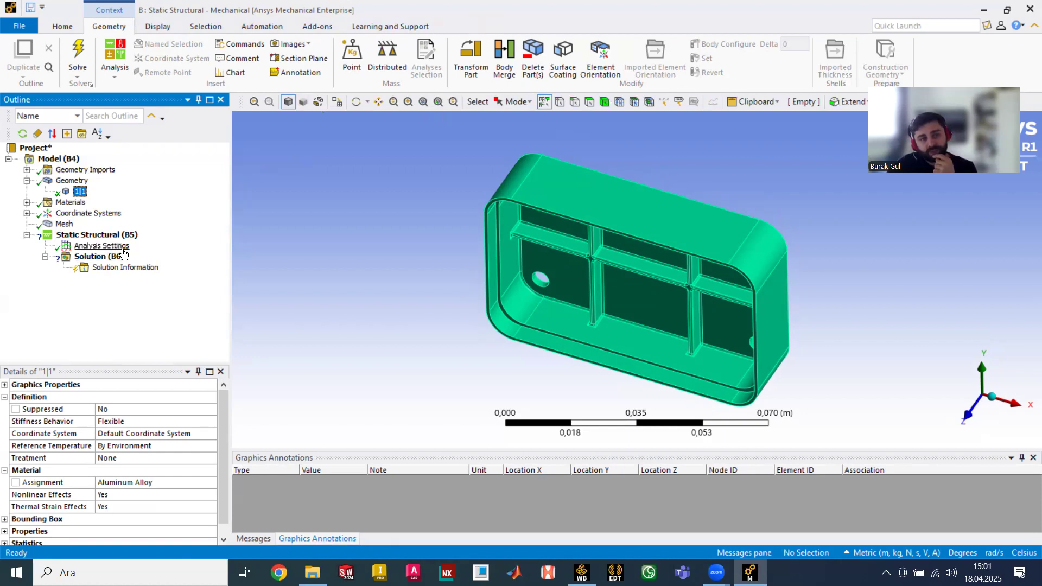
pyautogui.click(124, 246)
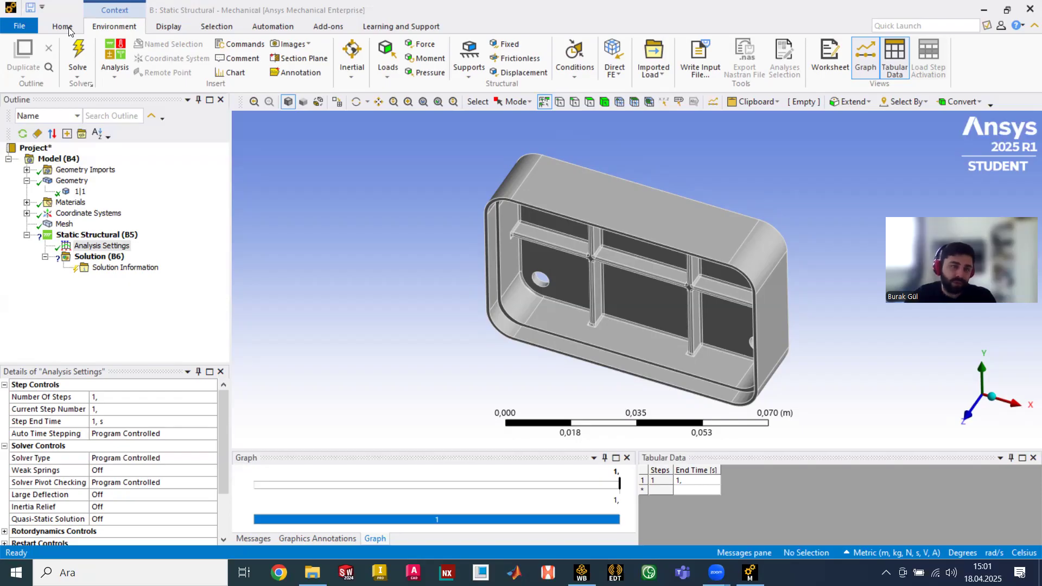
# - Open the Supports drop-down on the Environment ribbon
pyautogui.click(71, 30)
pyautogui.click(123, 28)
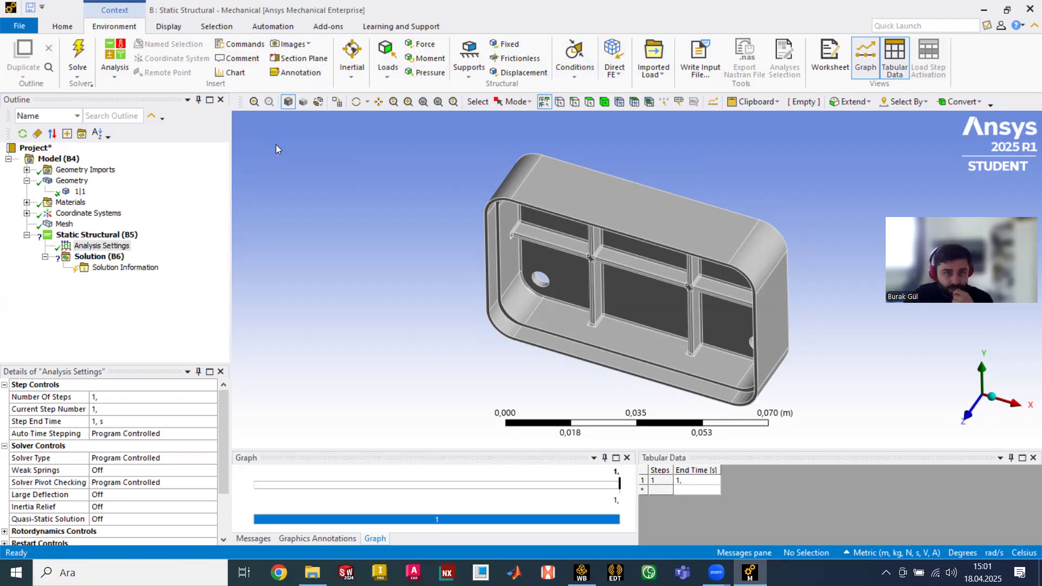
pyautogui.click(108, 246)
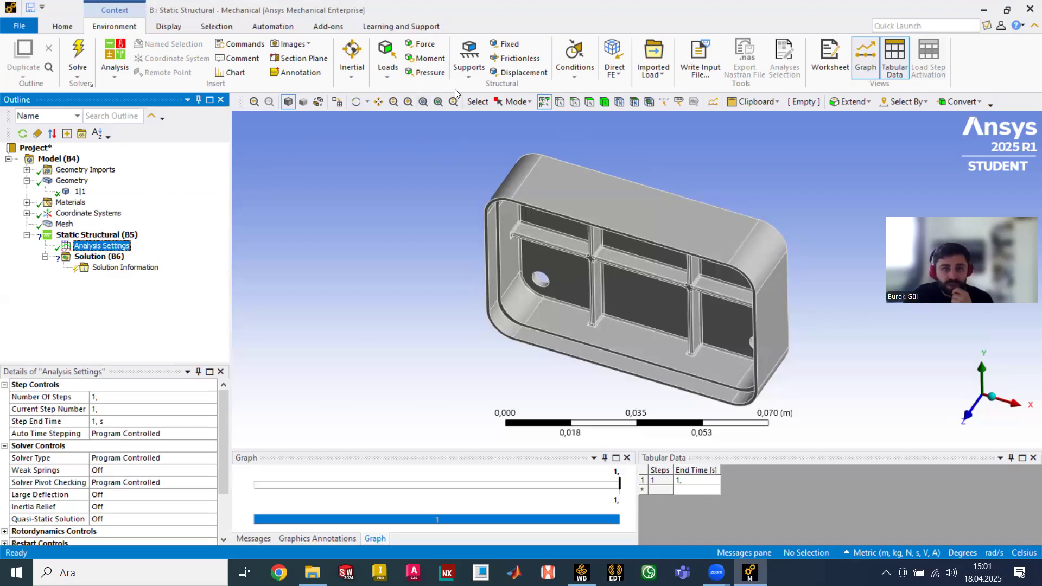
pyautogui.click(477, 80)
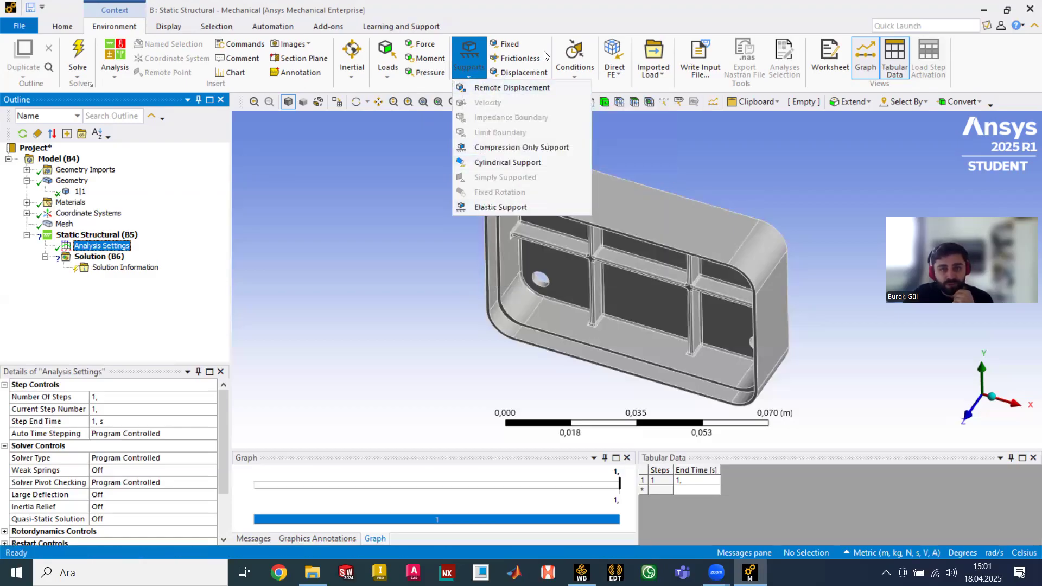
# - Add a frictionless support on the 9 rim faces, extended to limits from the fillet face
pyautogui.click(568, 28)
pyautogui.click(516, 58)
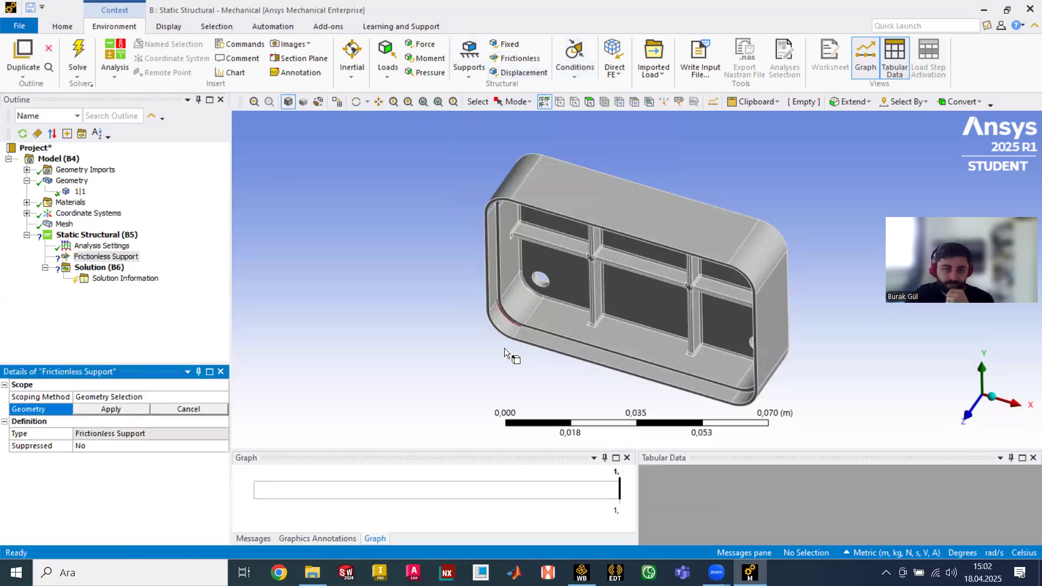
pyautogui.scroll(6, 516, 314)
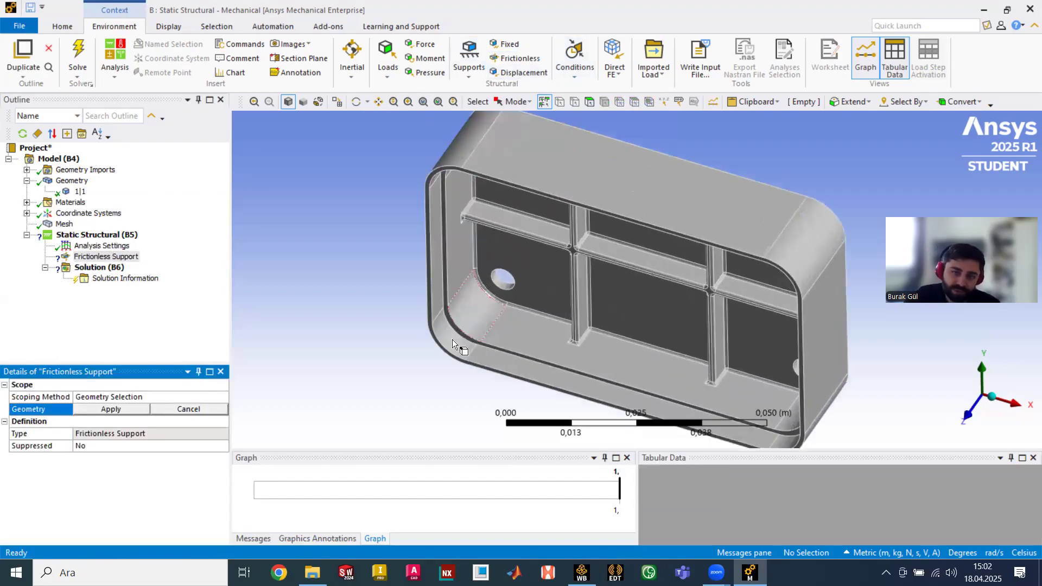
pyautogui.scroll(3, 372, 375)
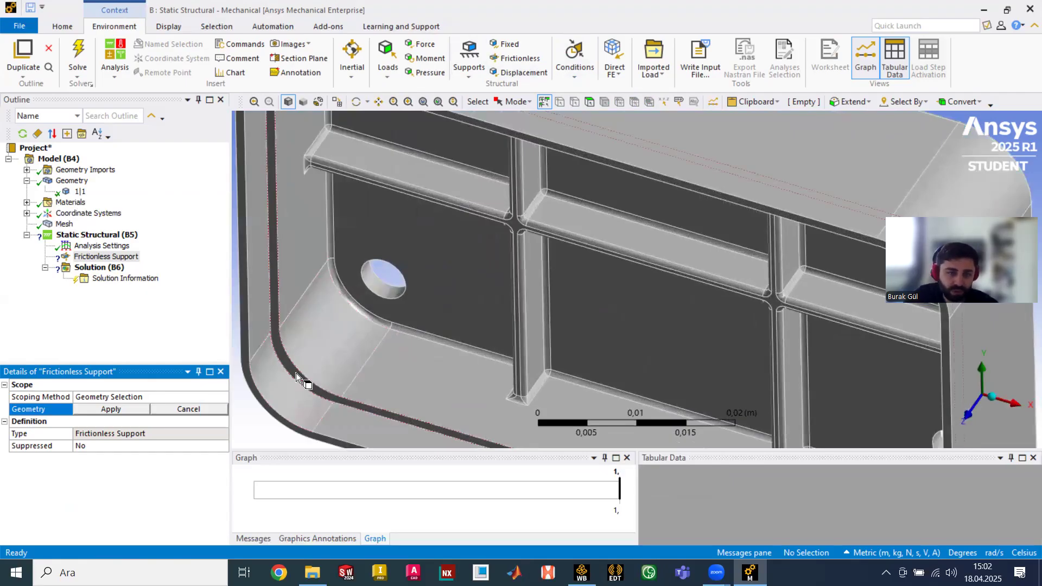
pyautogui.click(295, 372)
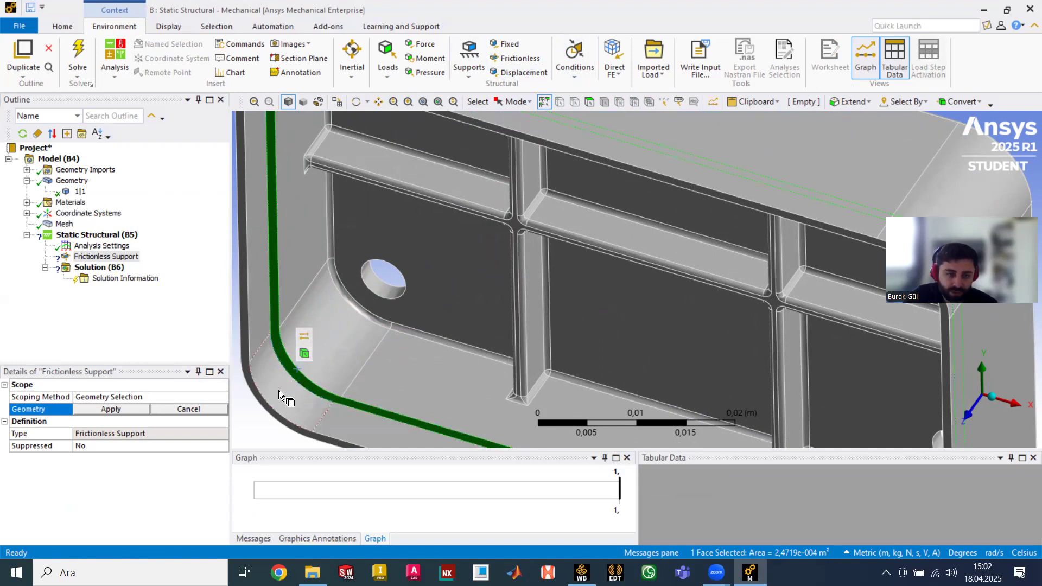
pyautogui.keyDown('ctrl'); pyautogui.click(271, 366); pyautogui.keyUp('ctrl')
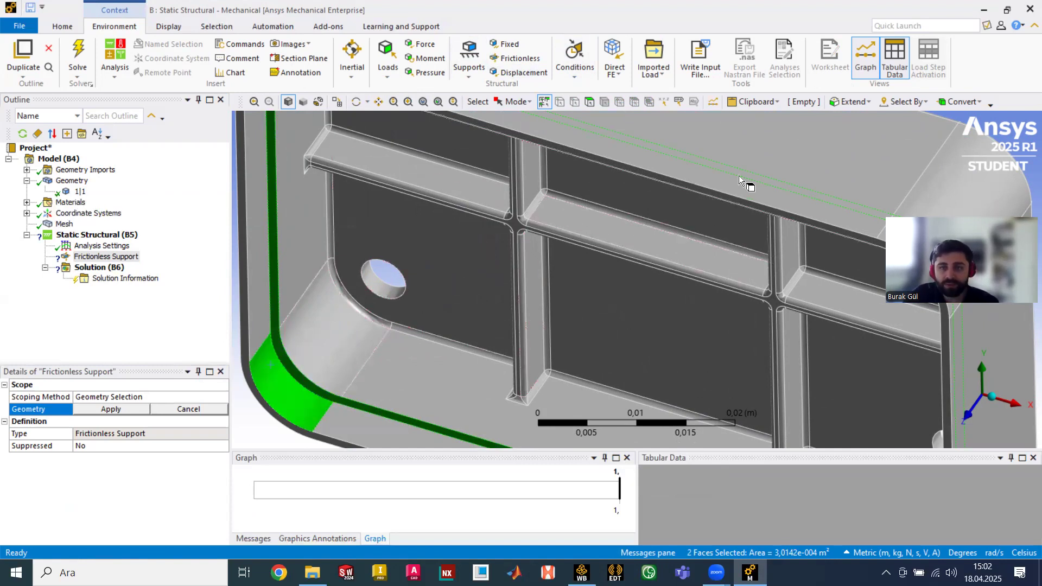
pyautogui.click(848, 102)
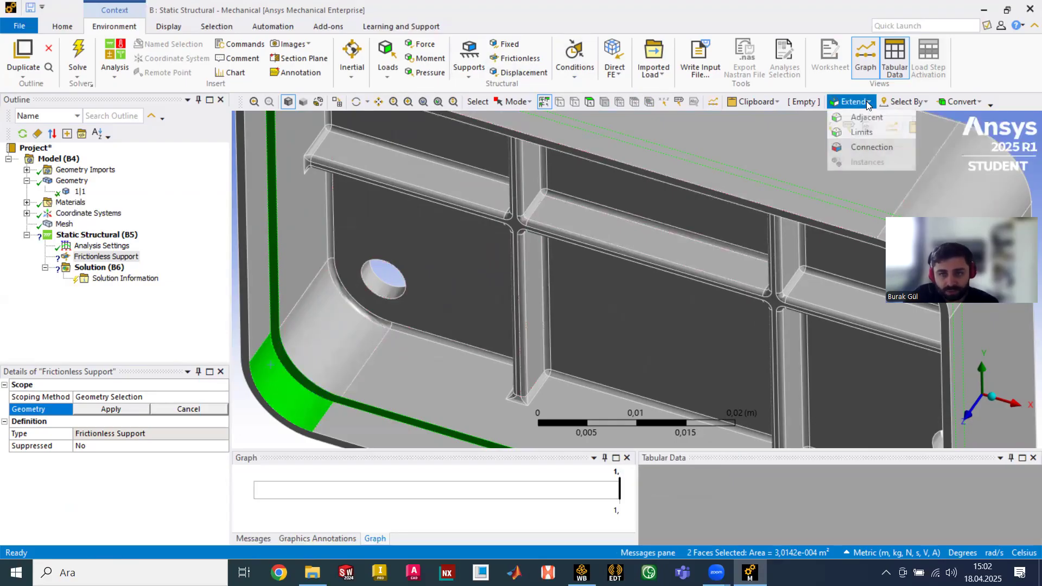
pyautogui.click(863, 133)
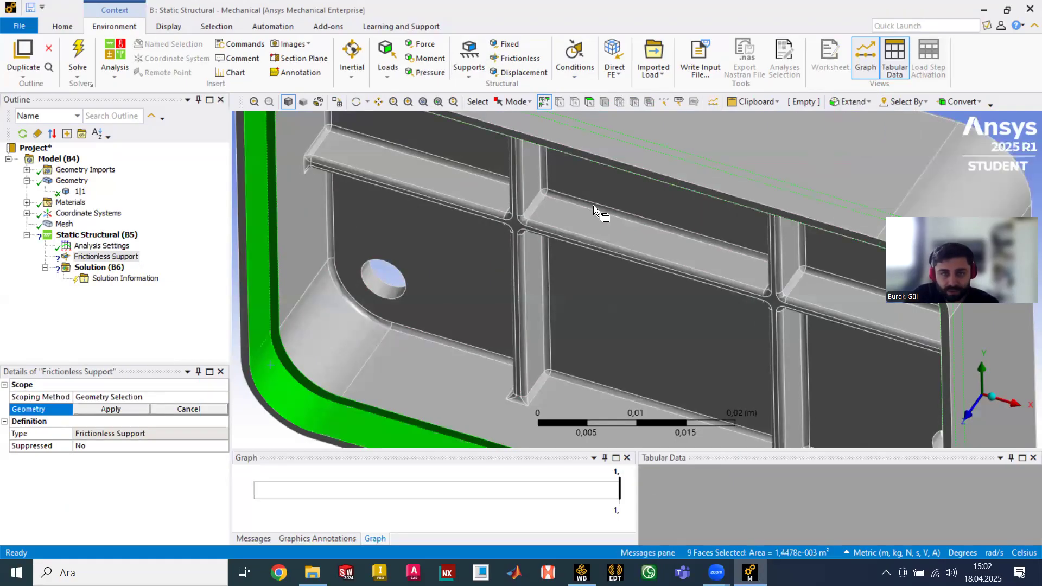
pyautogui.moveTo(529, 222); pyautogui.dragTo(403, 279, button='middle')
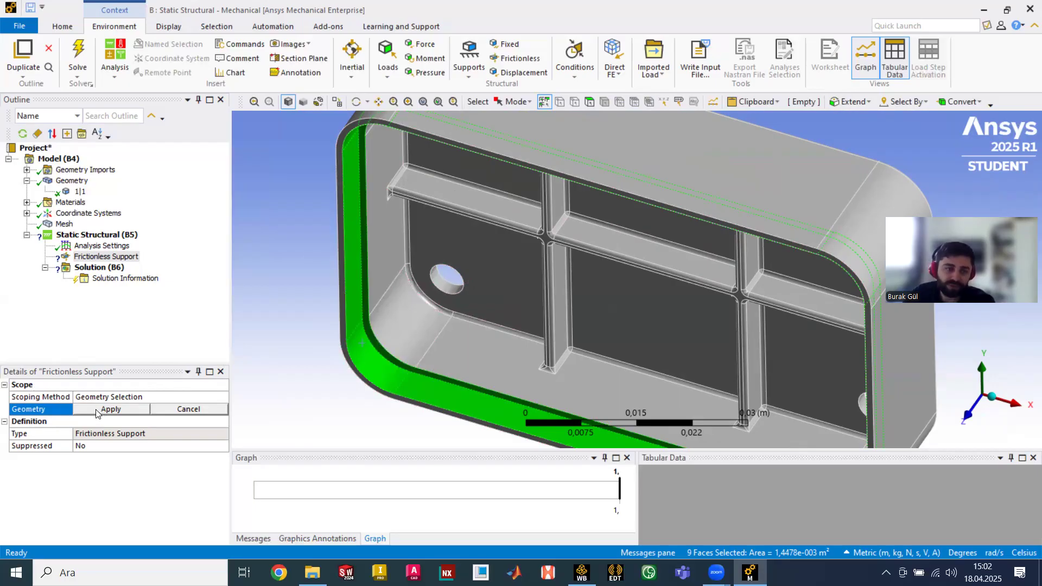
pyautogui.click(111, 409)
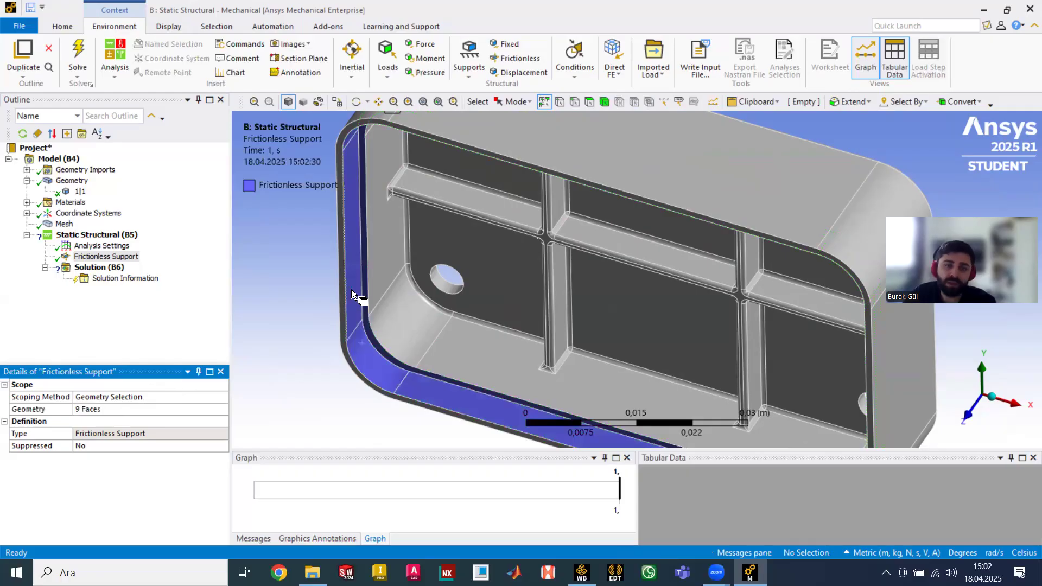
# - Add Frictionless Support 2 on the four bolt-hole inner faces
pyautogui.moveTo(360, 281); pyautogui.dragTo(337, 314, button='middle')
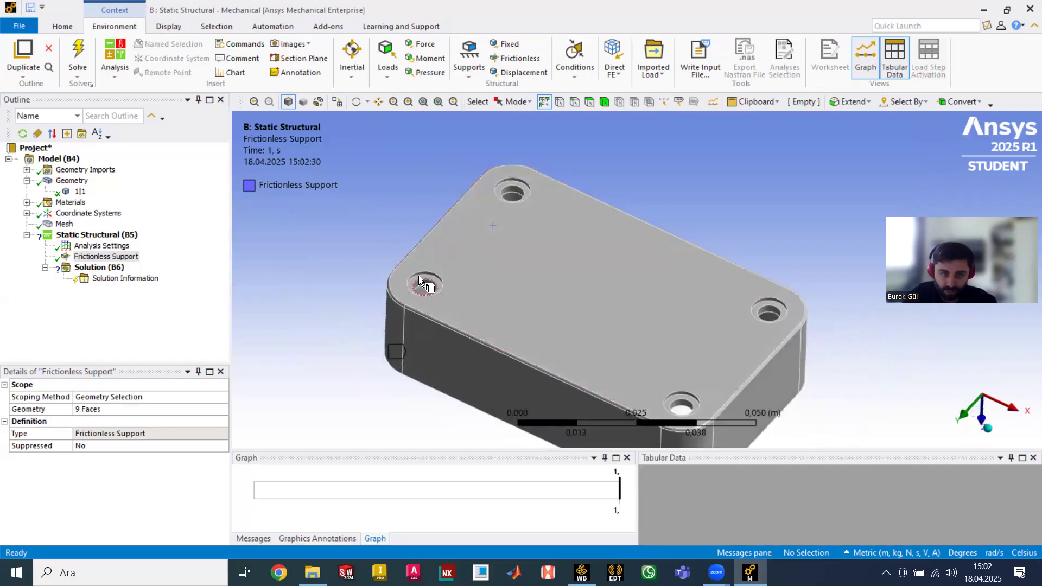
pyautogui.click(590, 103)
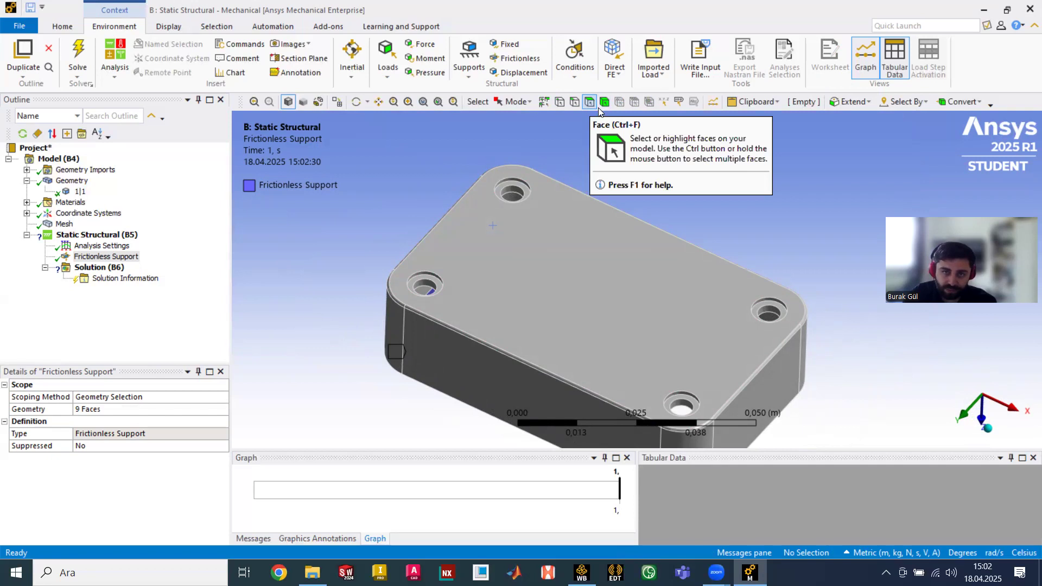
pyautogui.scroll(-2, 514, 180)
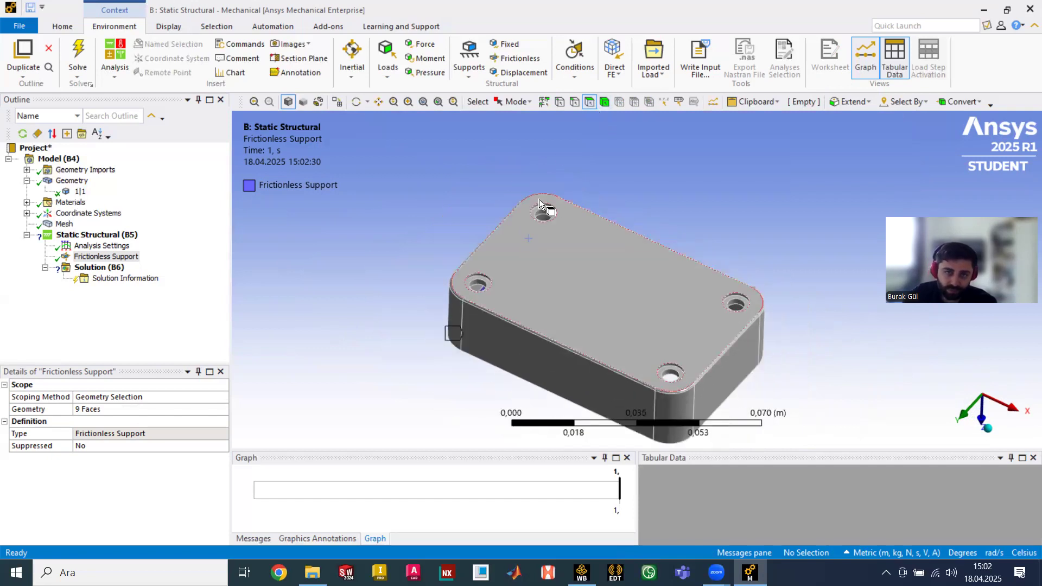
pyautogui.scroll(2, 545, 210)
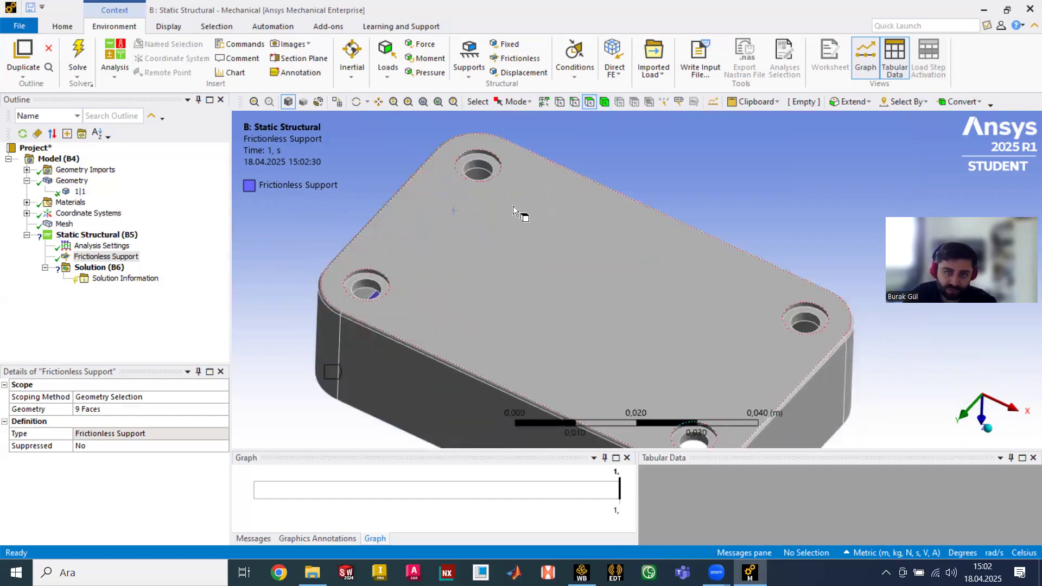
pyautogui.click(493, 162)
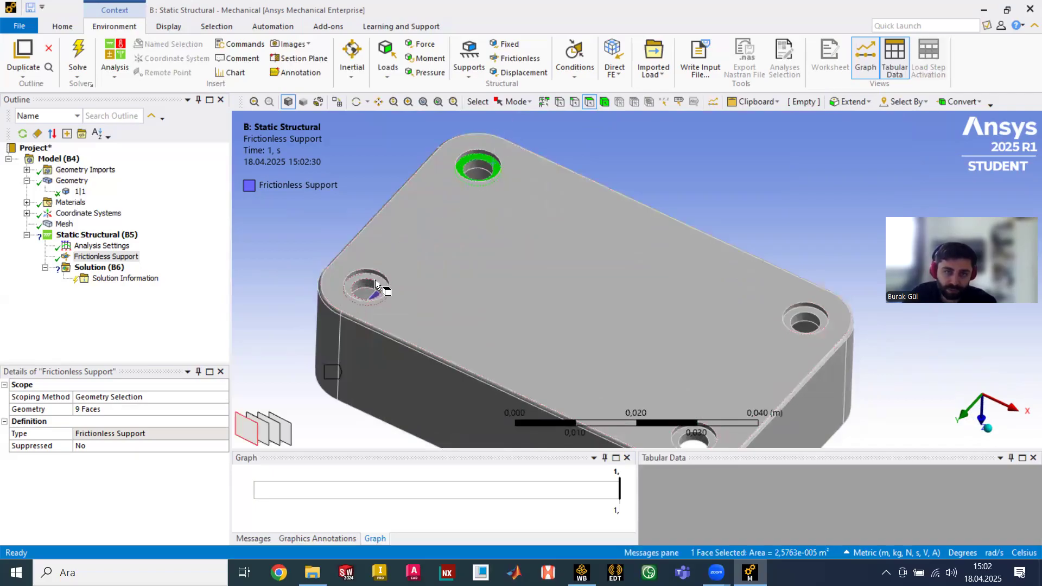
pyautogui.keyDown('ctrl'); pyautogui.click(375, 278); pyautogui.keyUp('ctrl')
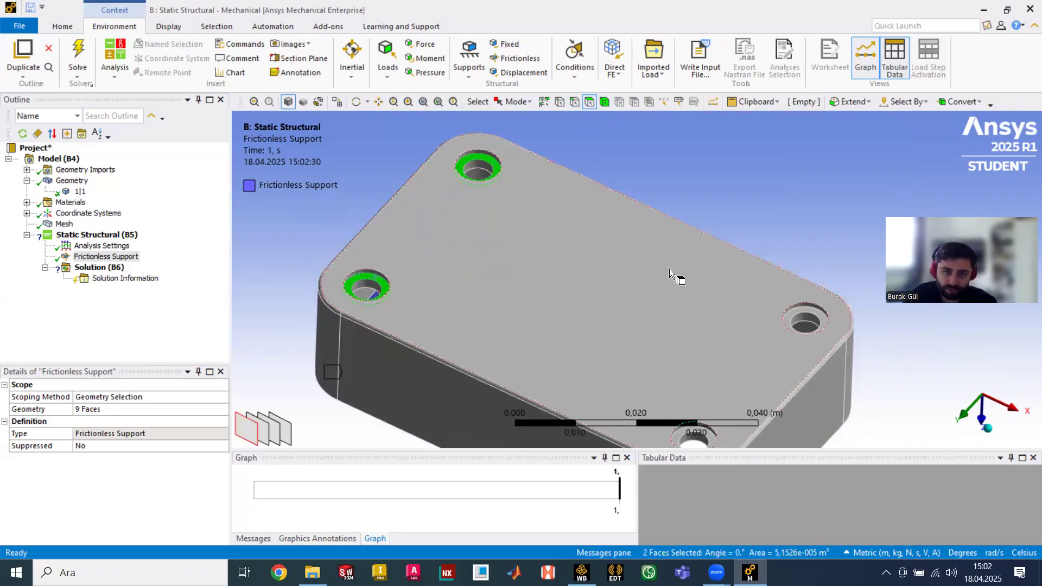
pyautogui.keyDown('ctrl'); pyautogui.click(812, 311); pyautogui.keyUp('ctrl')
pyautogui.scroll(-1, 744, 321)
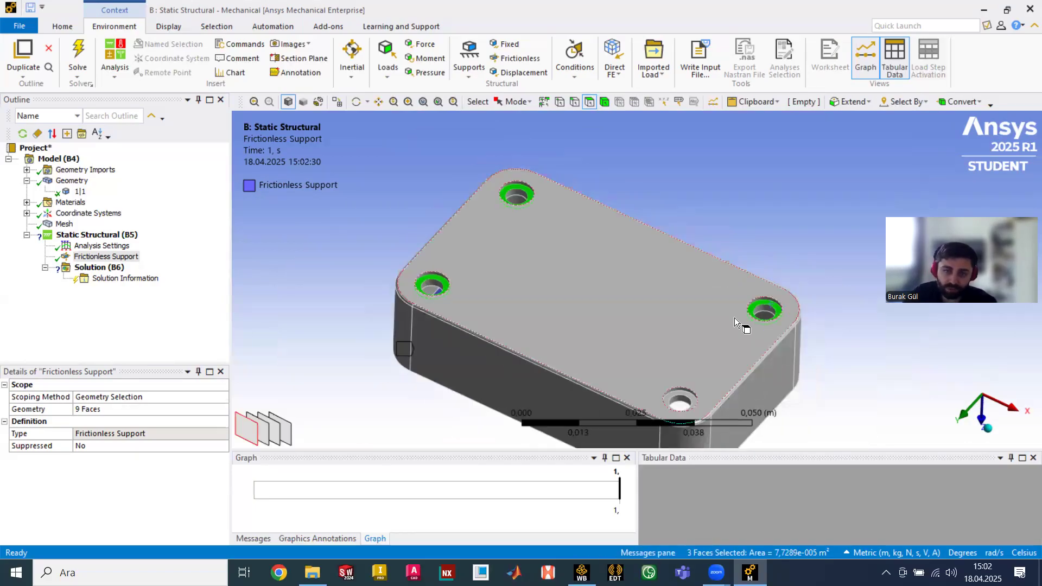
pyautogui.keyDown('ctrl'); pyautogui.click(685, 392); pyautogui.keyUp('ctrl')
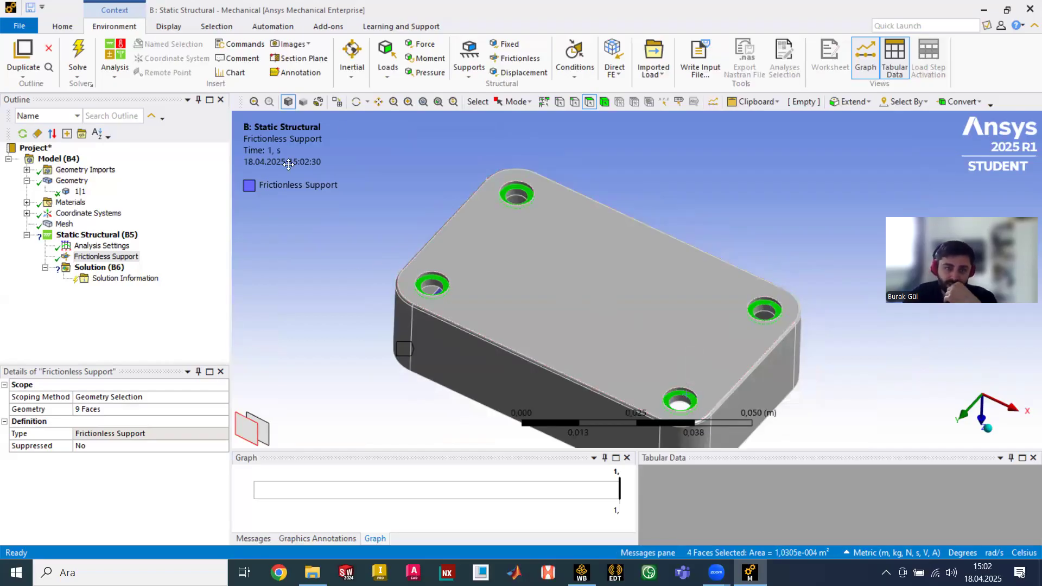
pyautogui.click(528, 59)
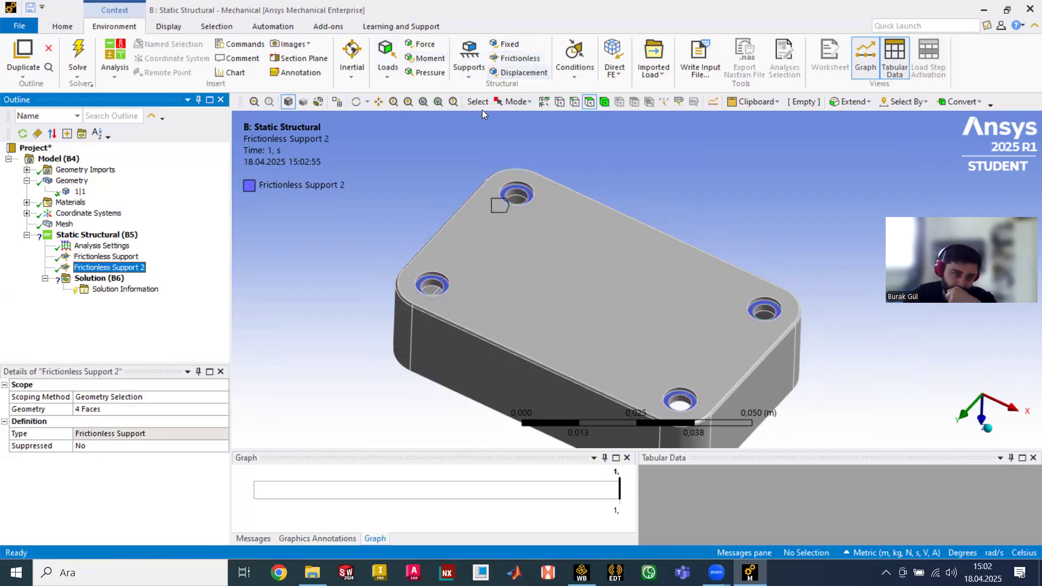
pyautogui.click(632, 161)
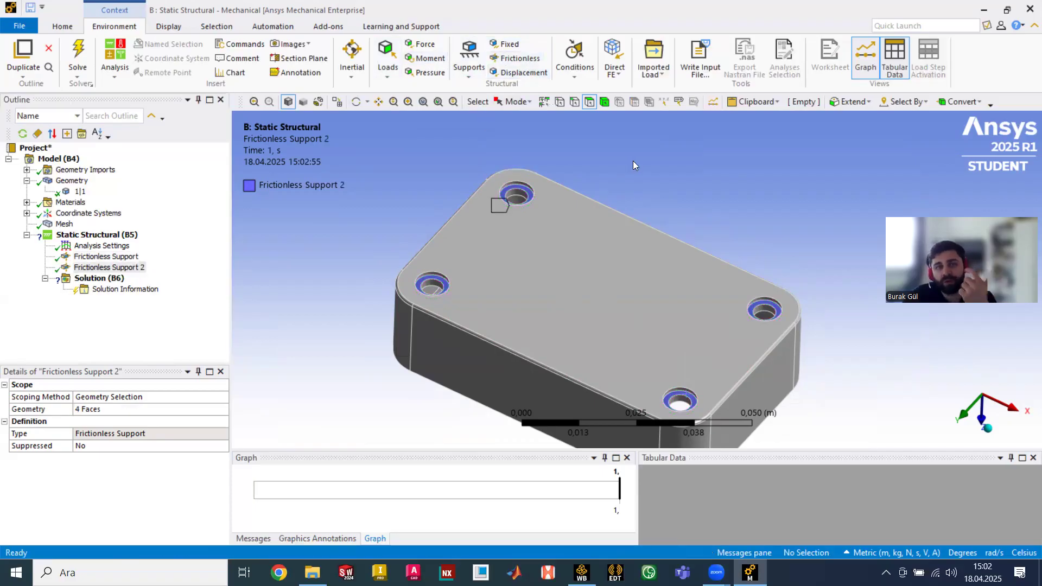
pyautogui.click(473, 77)
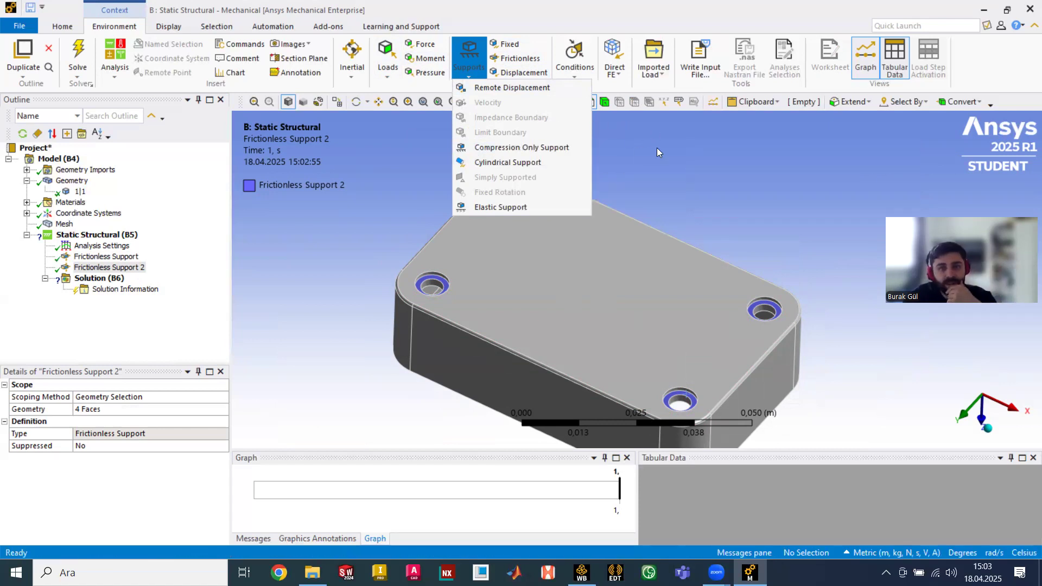
pyautogui.click(660, 161)
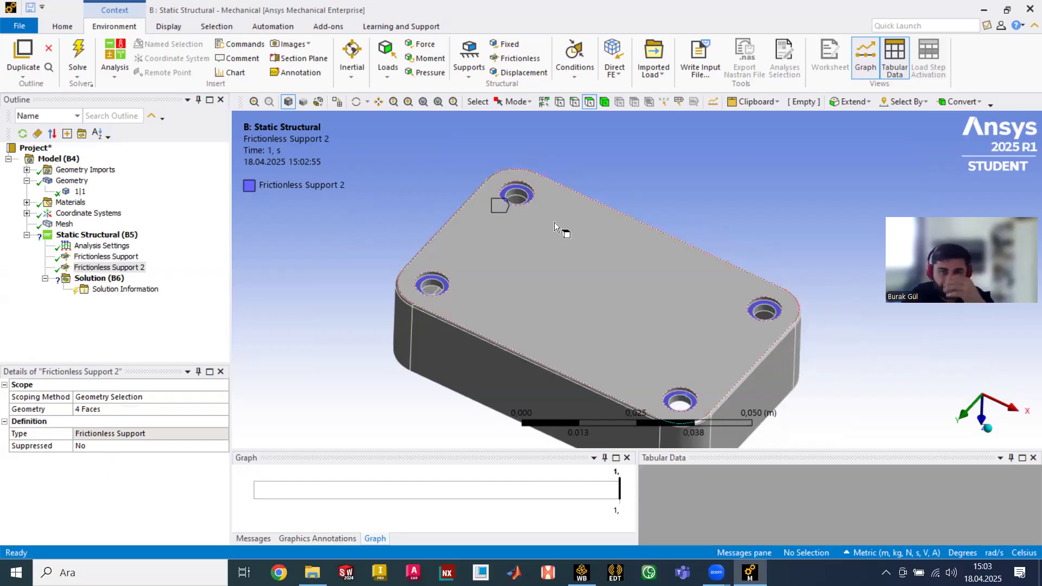
pyautogui.scroll(-2, 468, 174)
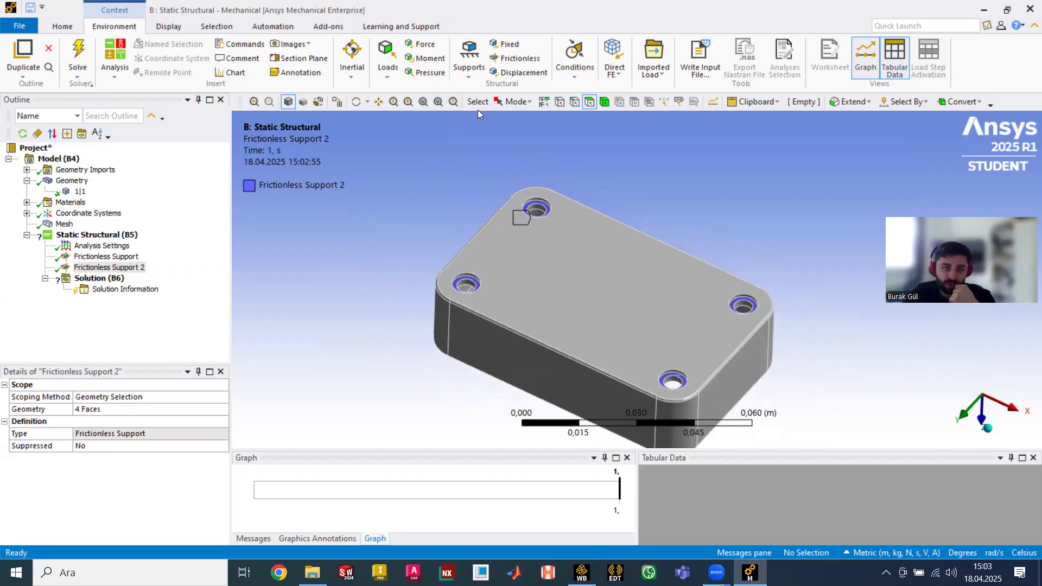
pyautogui.click(526, 57)
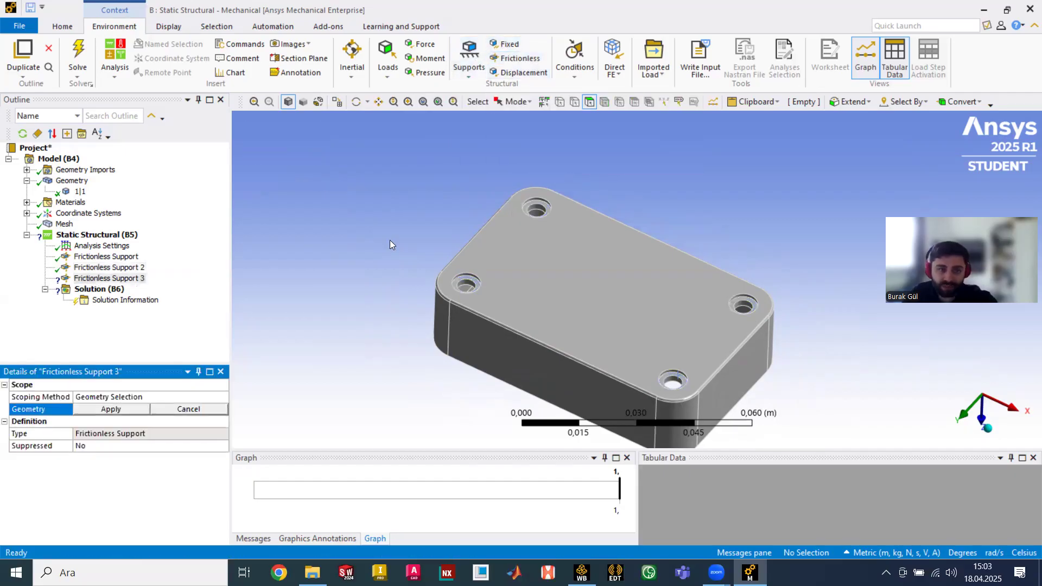
pyautogui.click(129, 280)
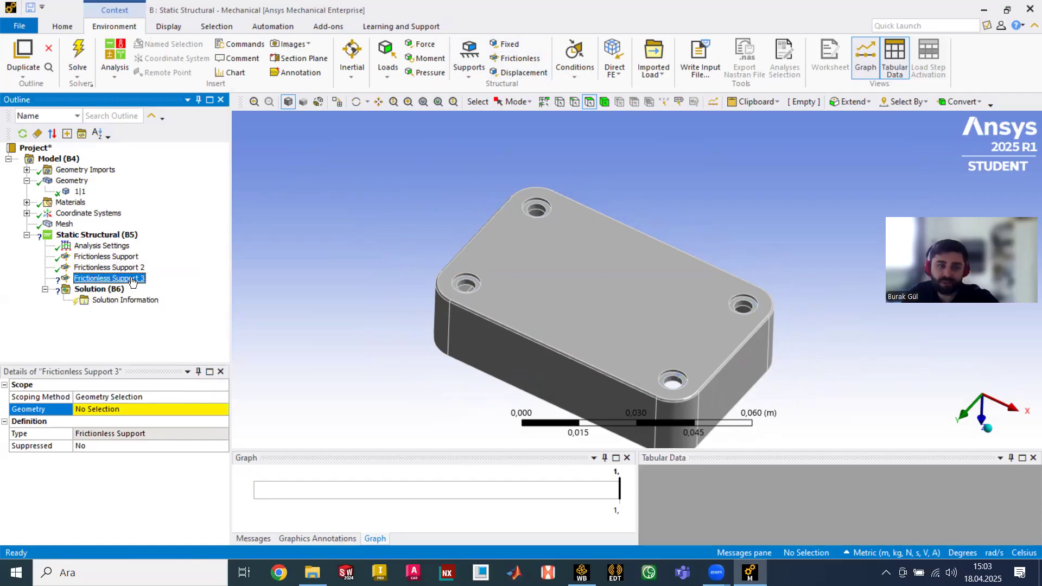
pyautogui.rightClick(133, 281)
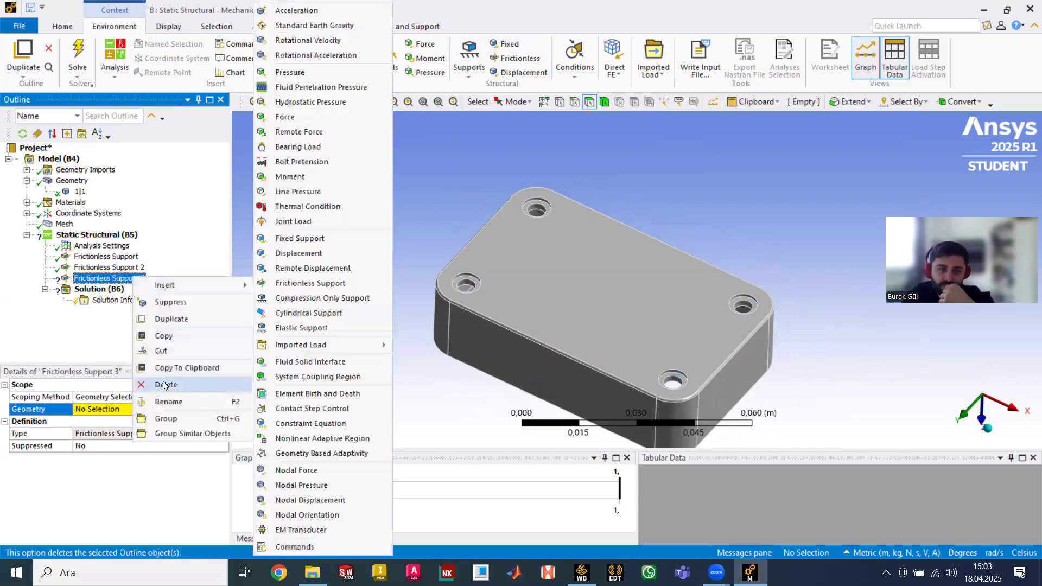
pyautogui.click(163, 383)
pyautogui.click(501, 328)
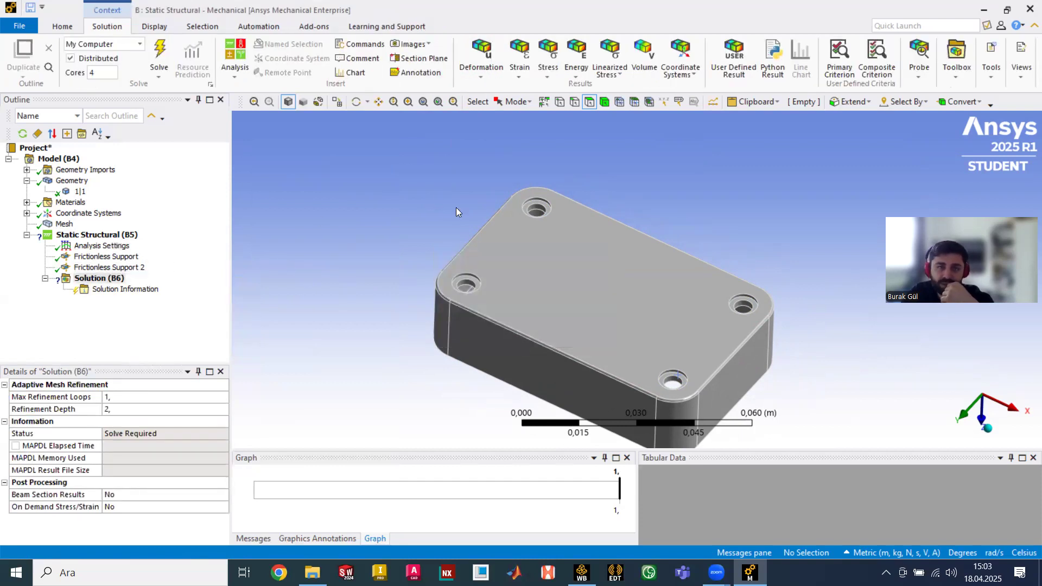
pyautogui.click(129, 257)
pyautogui.click(133, 269)
pyautogui.click(362, 189)
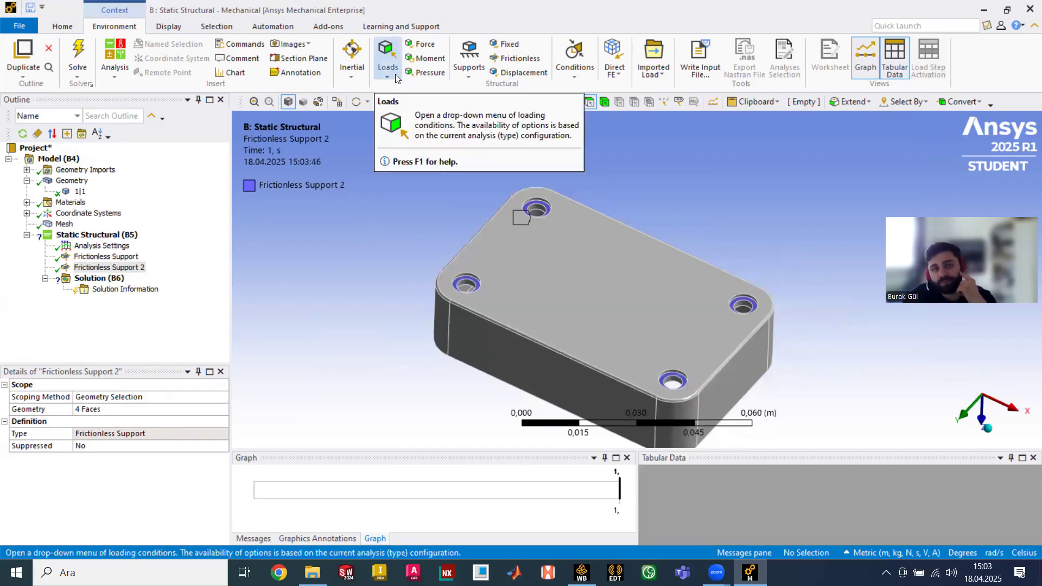
# - Apply a 1100 Pa pressure to all 17 housing faces and start the solve
pyautogui.click(430, 76)
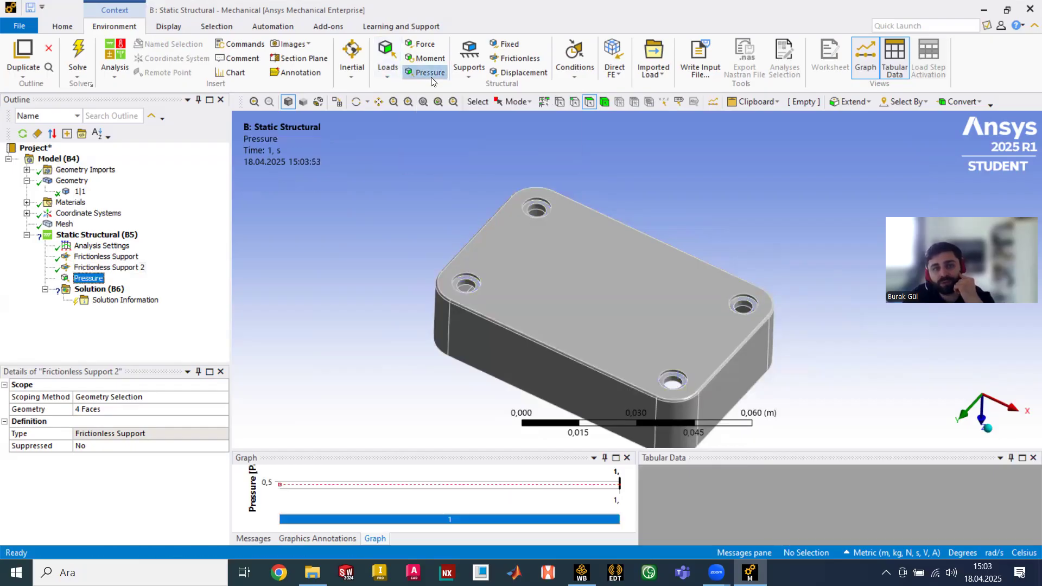
pyautogui.click(552, 285)
pyautogui.click(842, 103)
pyautogui.click(861, 132)
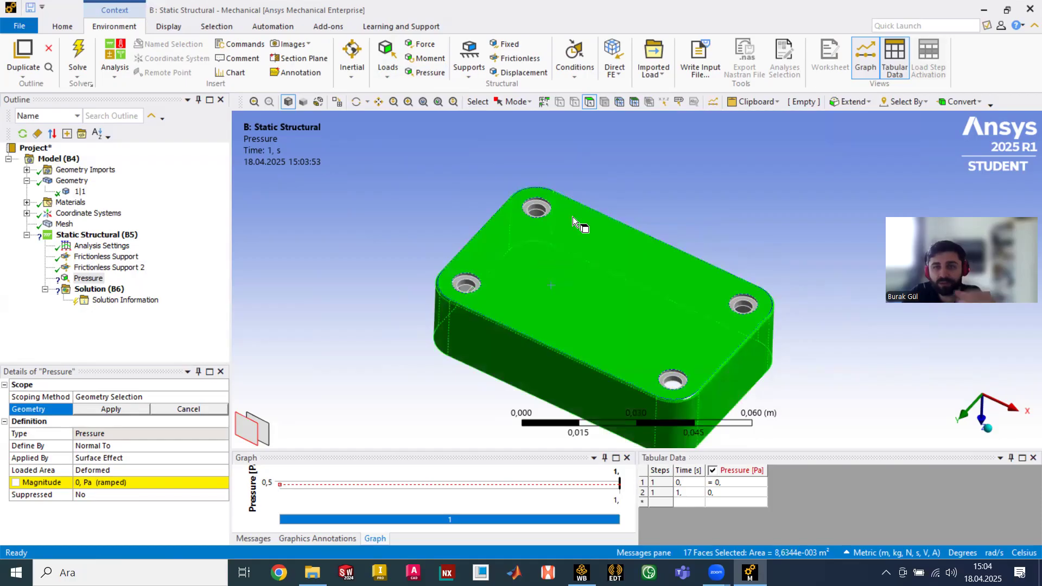
pyautogui.click(118, 413)
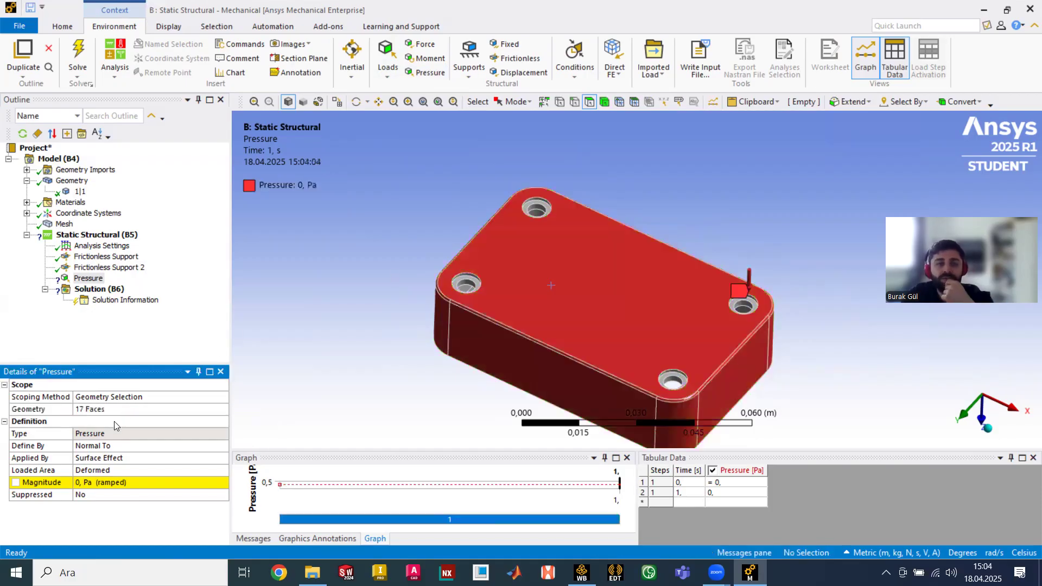
pyautogui.click(109, 482)
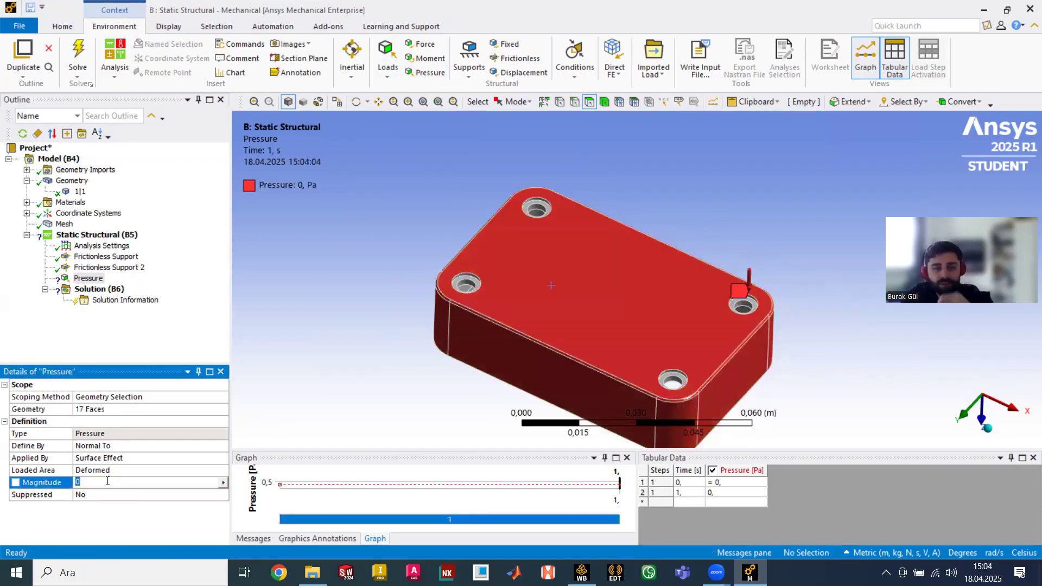
pyautogui.write('1100')
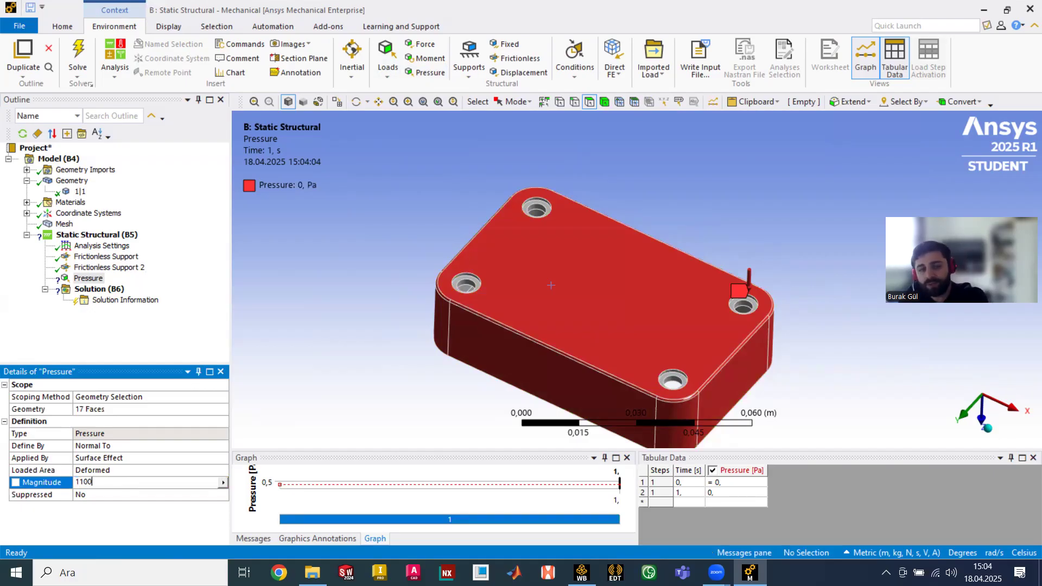
pyautogui.press('Return')
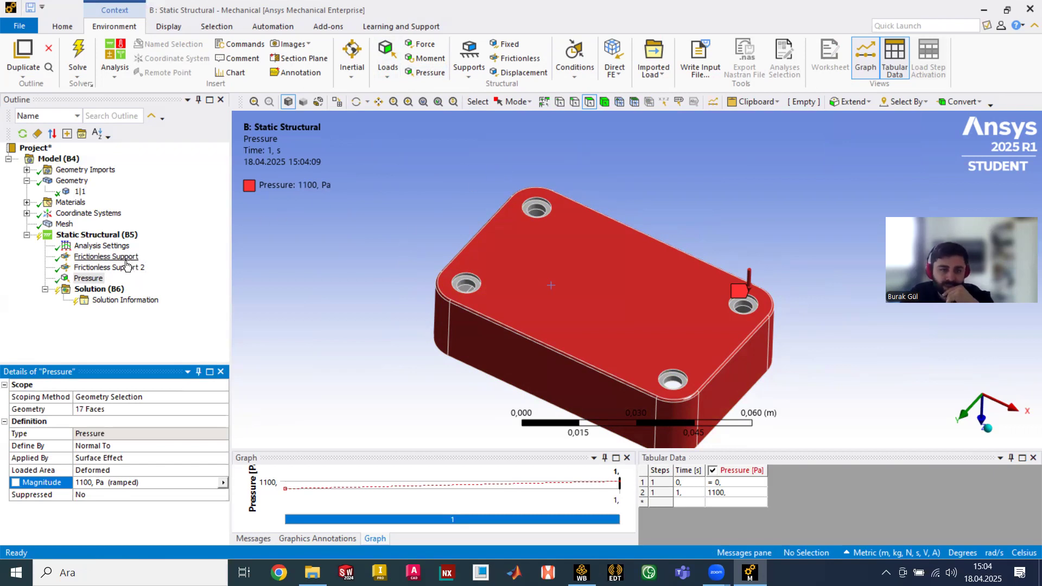
pyautogui.click(79, 47)
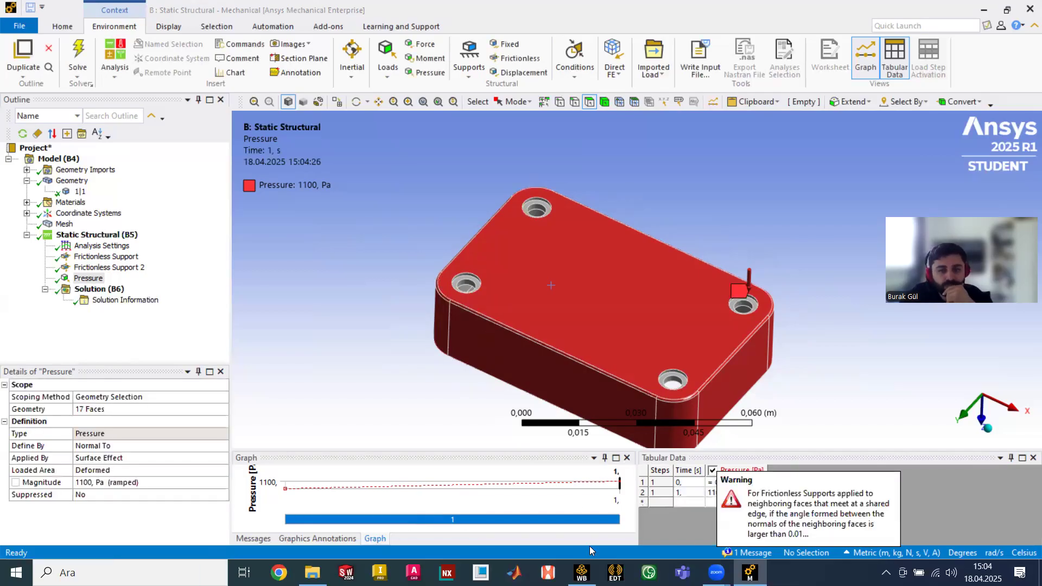
# - Confirm Solution (B6) status is Done, with 6 s elapsed and an 8.375 MB result file
pyautogui.click(583, 567)
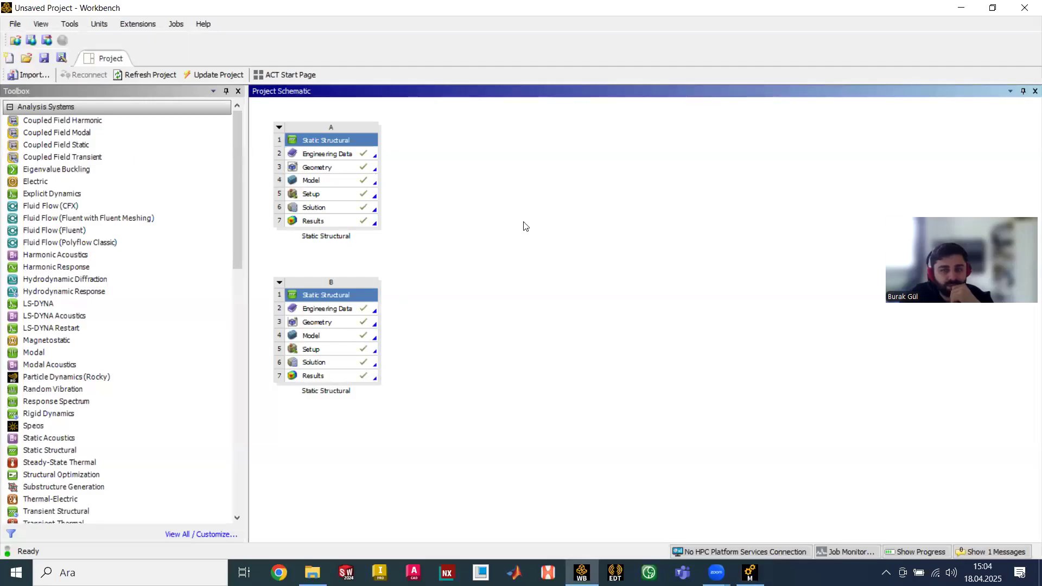
pyautogui.click(962, 10)
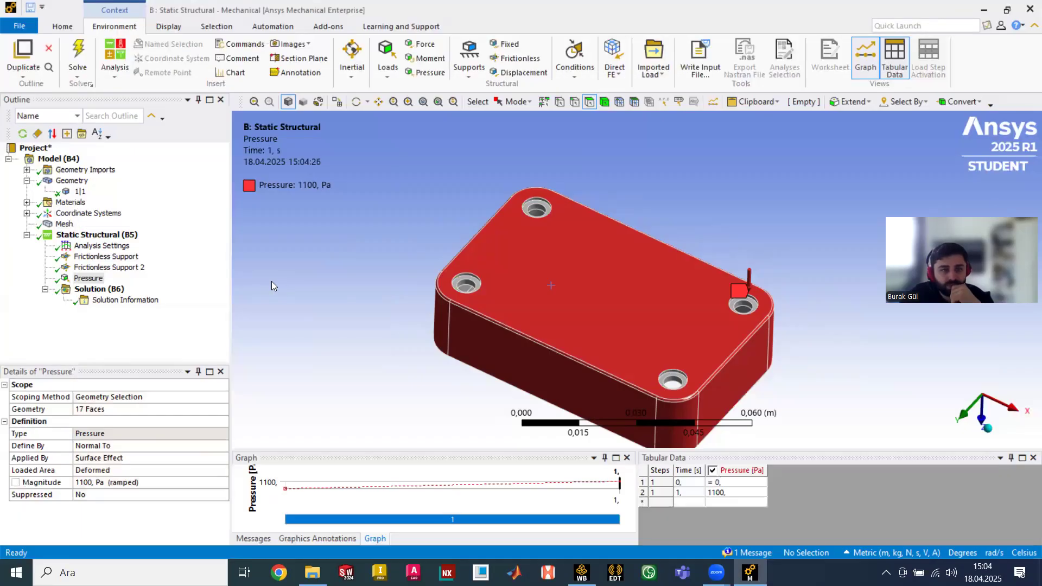
pyautogui.click(106, 300)
pyautogui.click(106, 289)
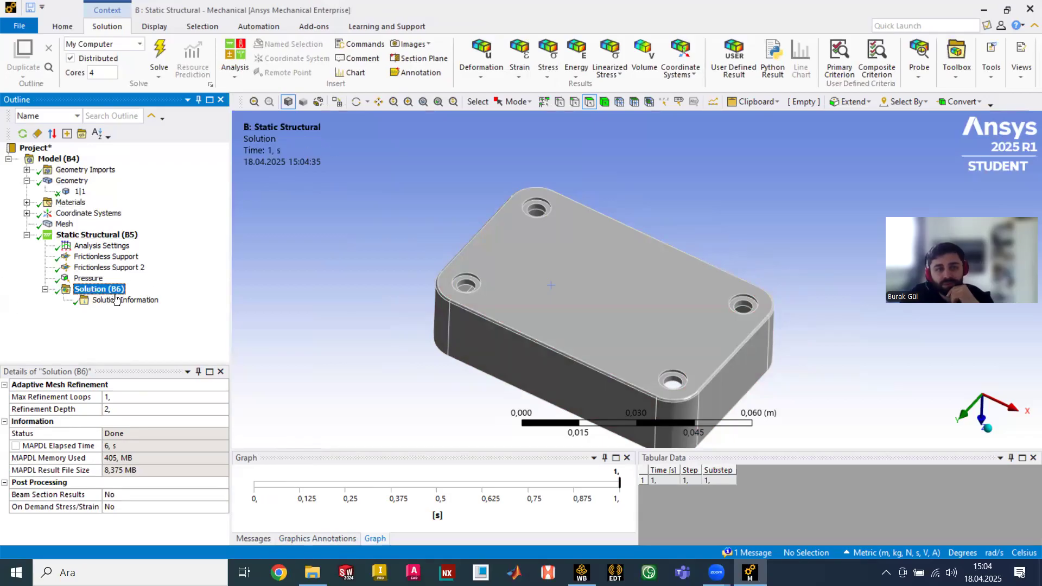
# - Add Total Deformation and Equivalent (von-Mises) Stress results and solve them
pyautogui.click(487, 76)
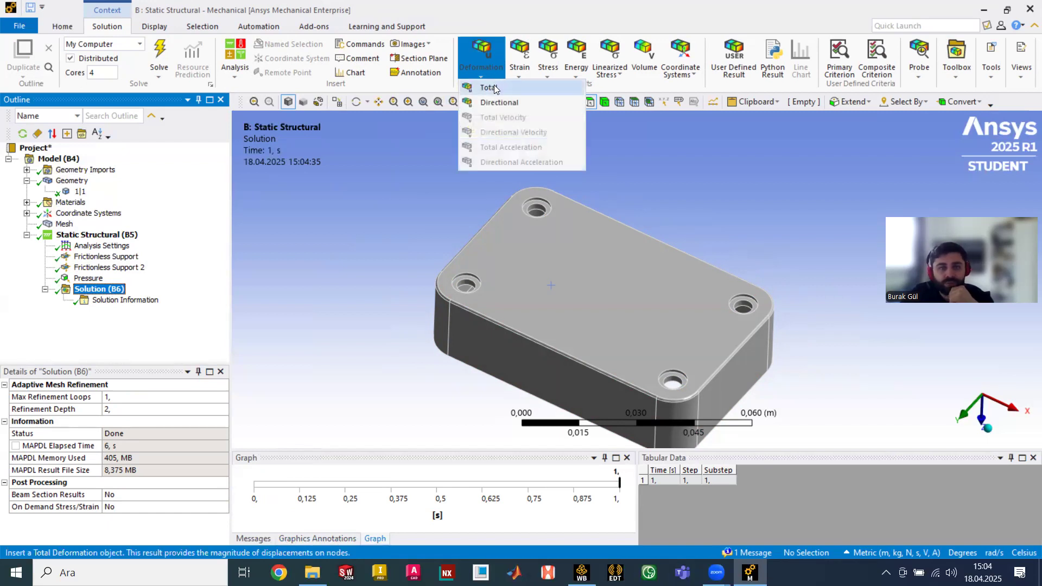
pyautogui.click(493, 88)
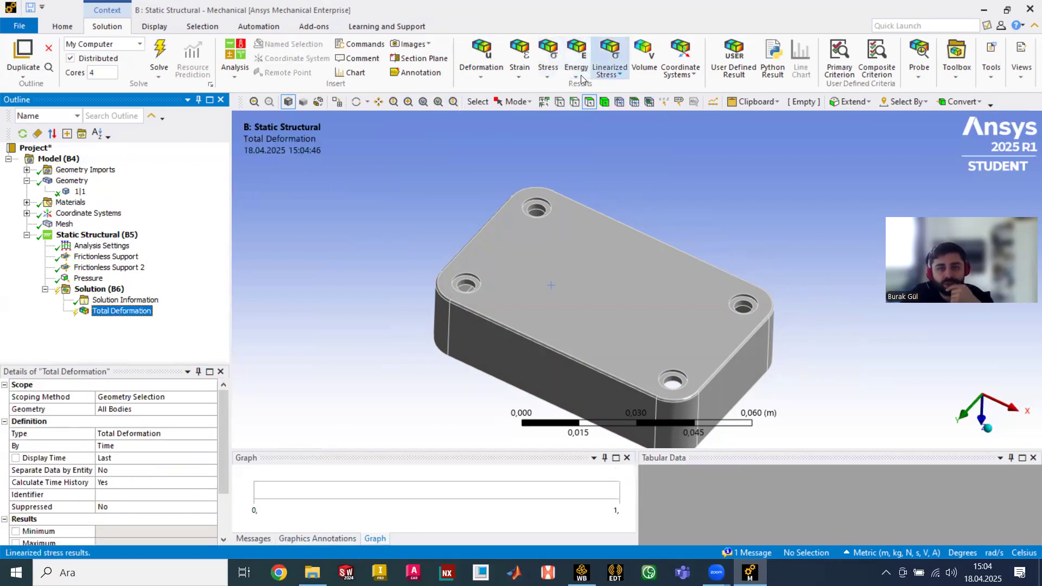
pyautogui.click(547, 71)
pyautogui.click(563, 89)
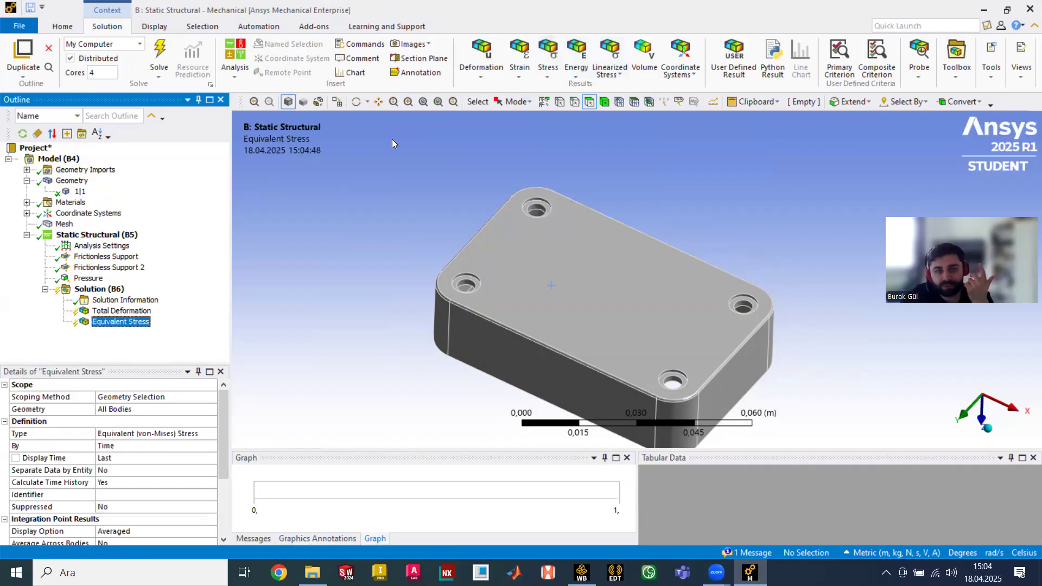
pyautogui.click(102, 322)
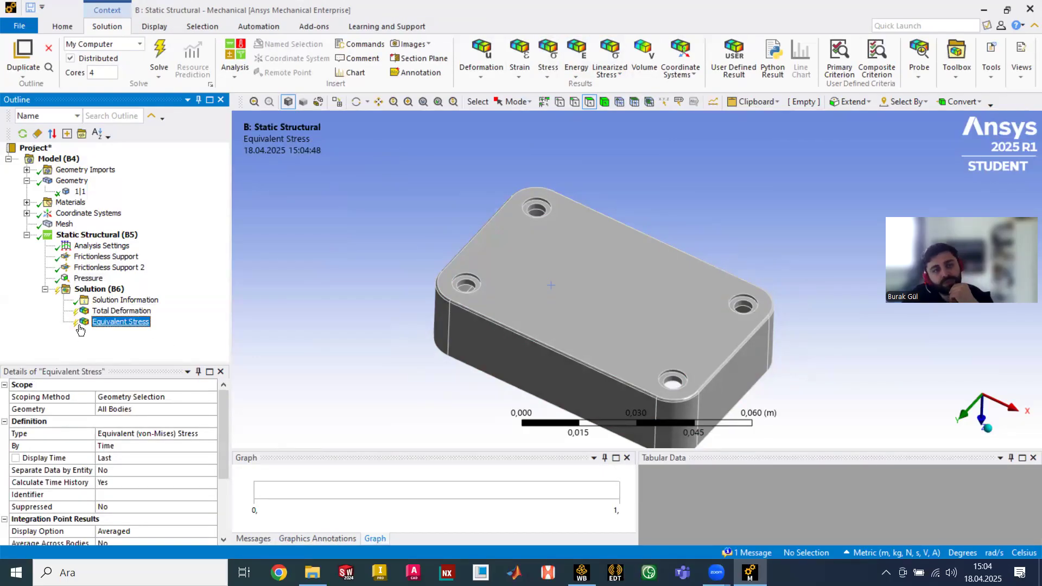
pyautogui.click(156, 55)
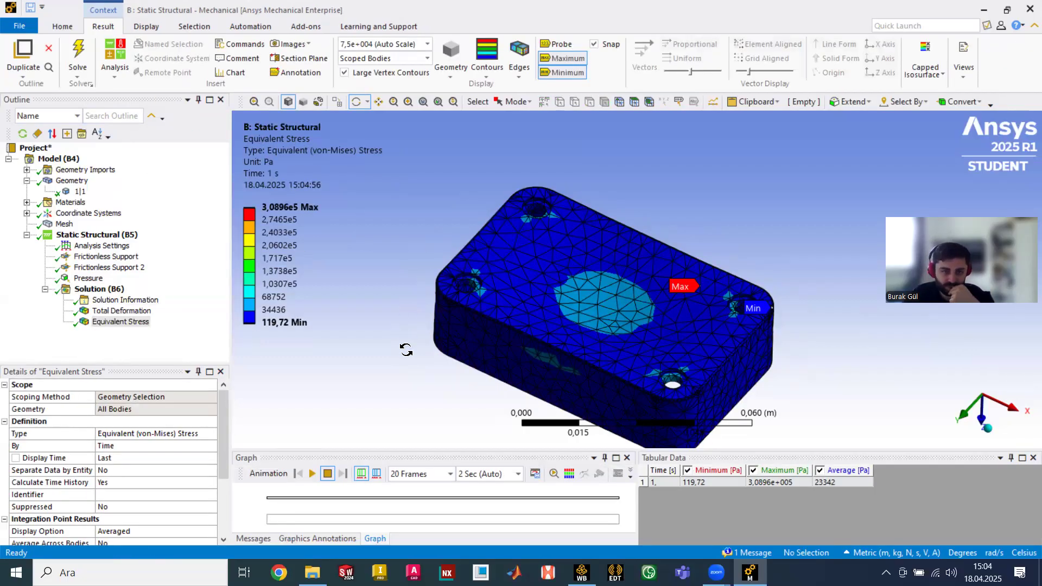
# - Animate the stress result, then display and animate Total Deformation, peaking at 6.4552e-8 m
pyautogui.click(315, 473)
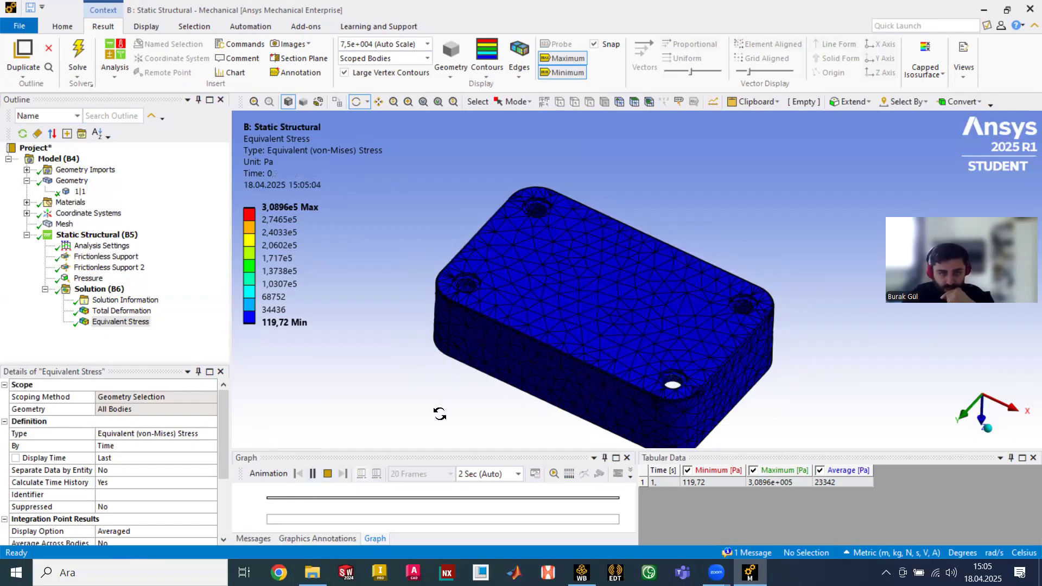
pyautogui.click(330, 475)
pyautogui.click(98, 313)
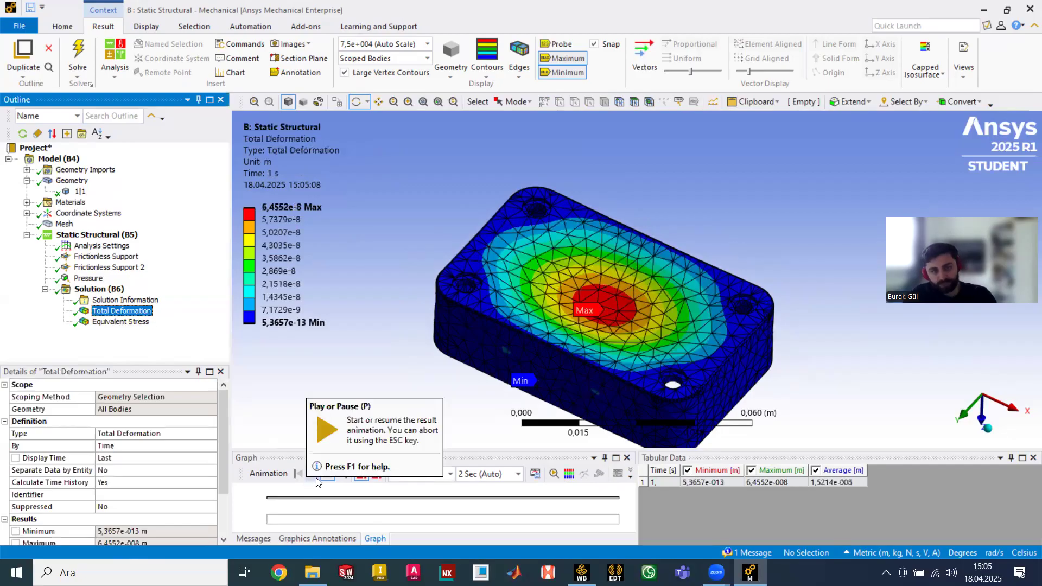
pyautogui.click(312, 474)
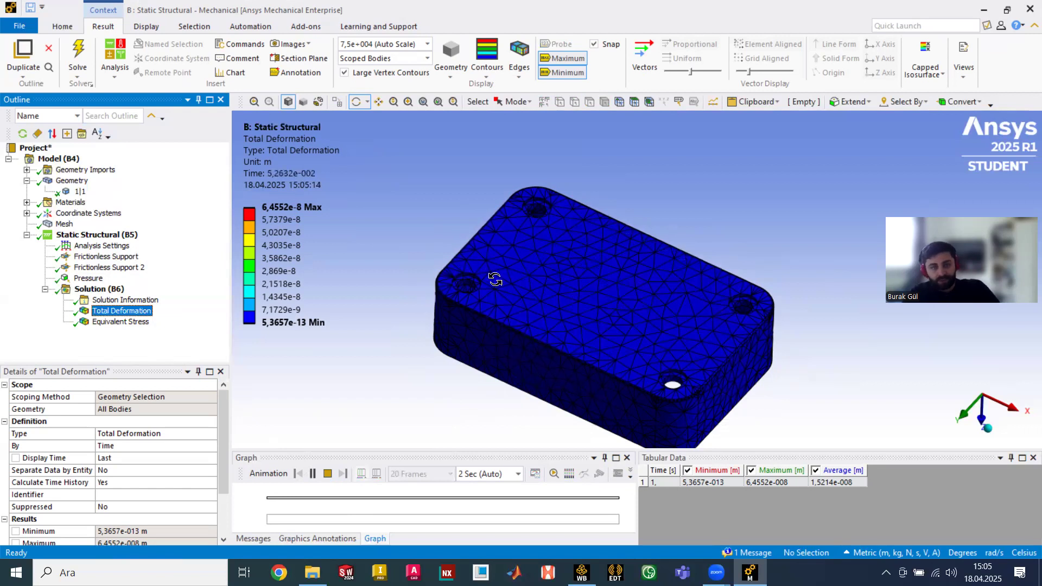
# - Pin four probes on the deformation plot at nodes 19998, 19668, 9295 and 6430
pyautogui.click(328, 473)
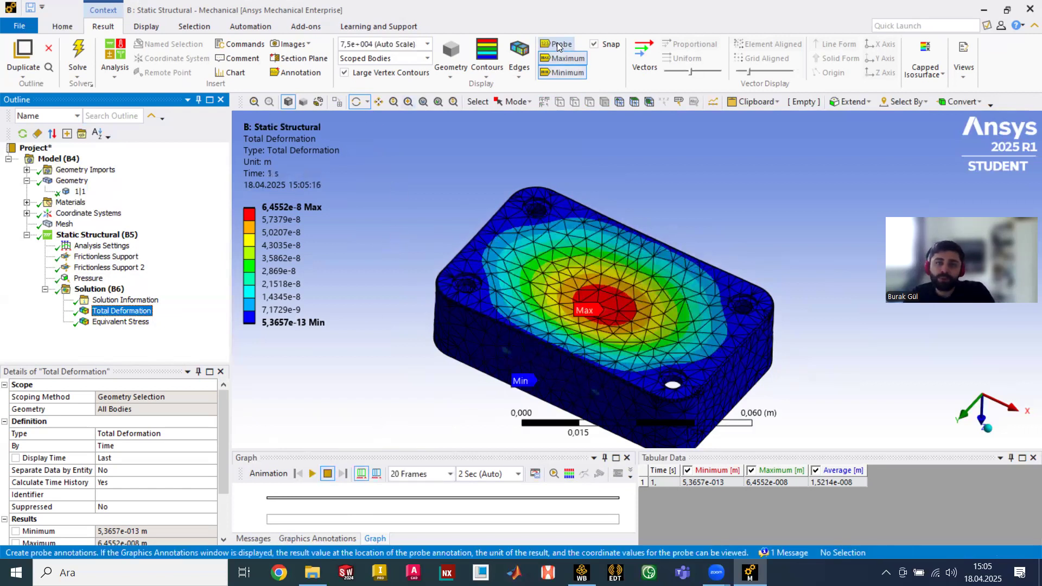
pyautogui.click(558, 45)
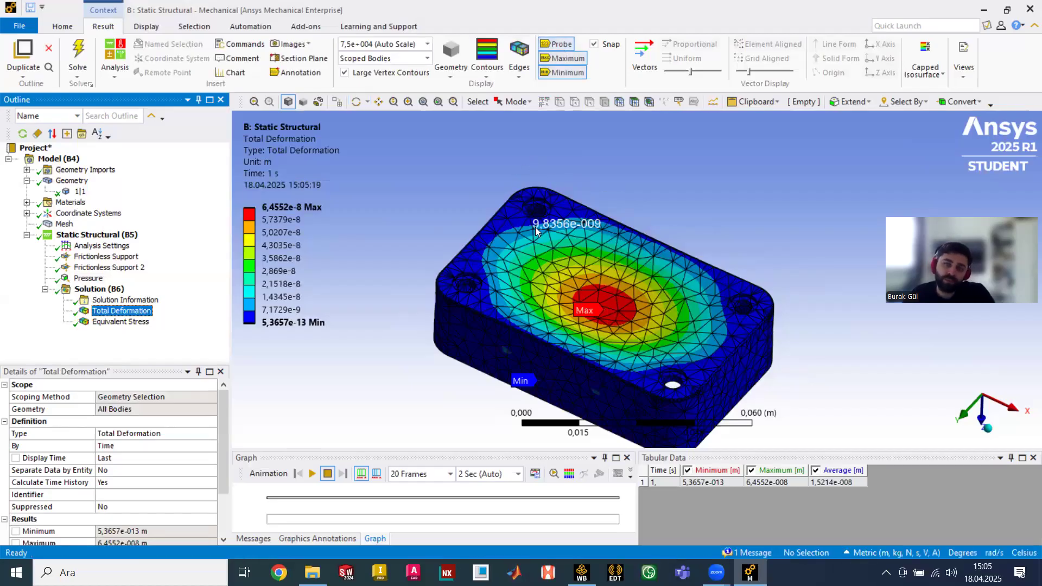
pyautogui.click(484, 248)
pyautogui.click(599, 297)
pyautogui.click(721, 295)
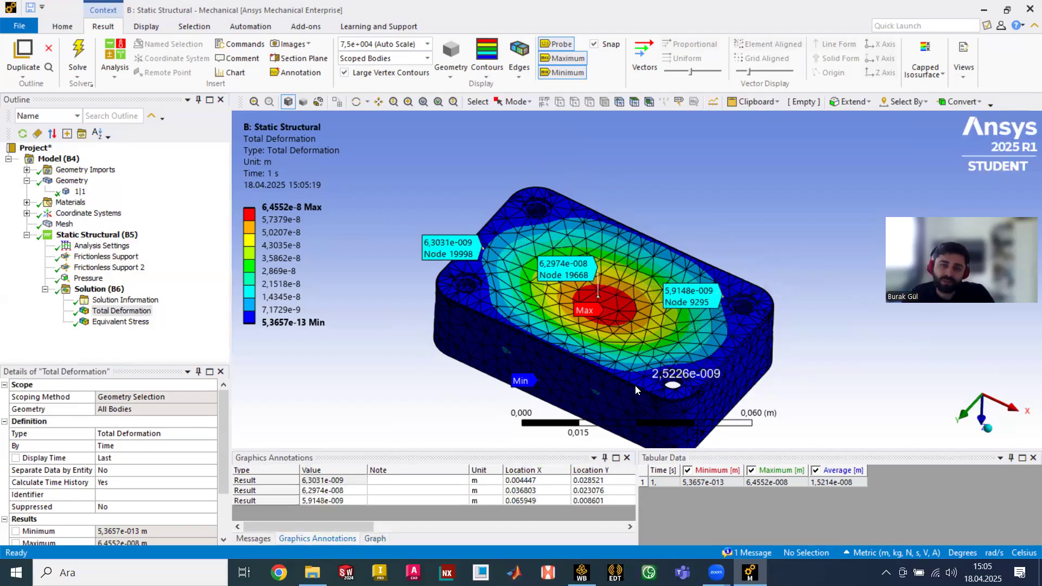
pyautogui.click(676, 384)
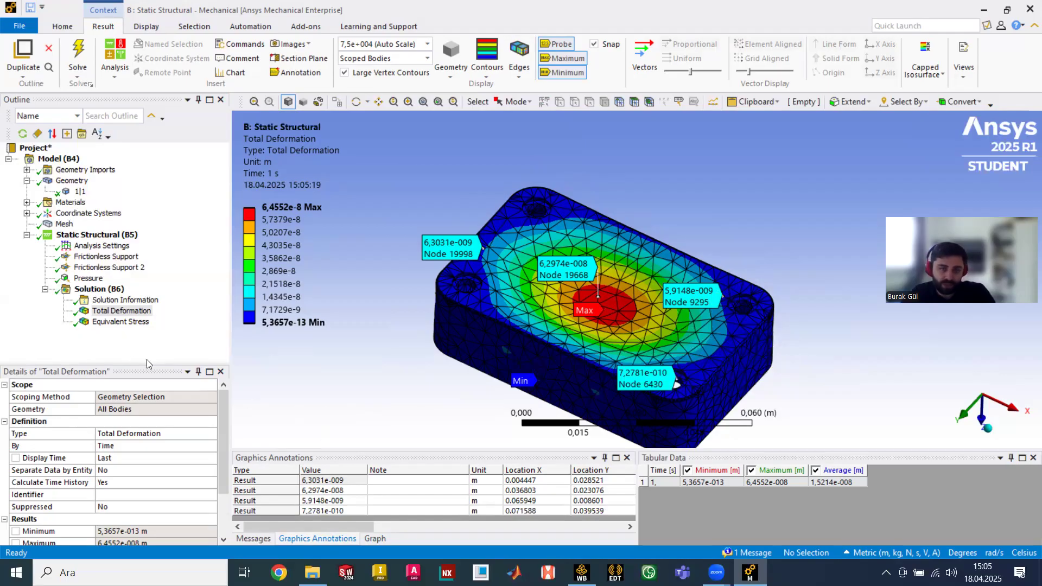
pyautogui.click(356, 101)
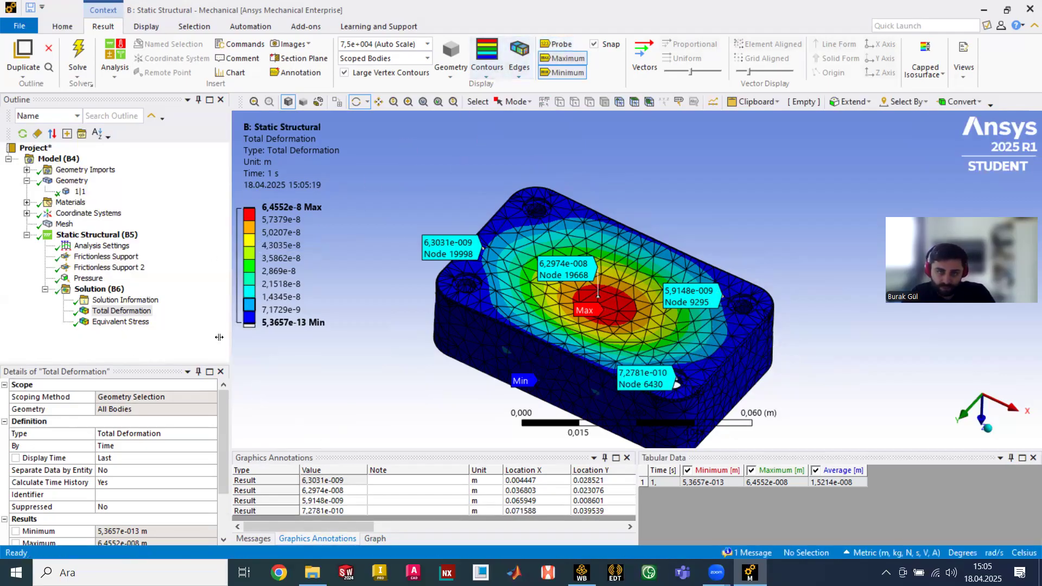
pyautogui.click(175, 353)
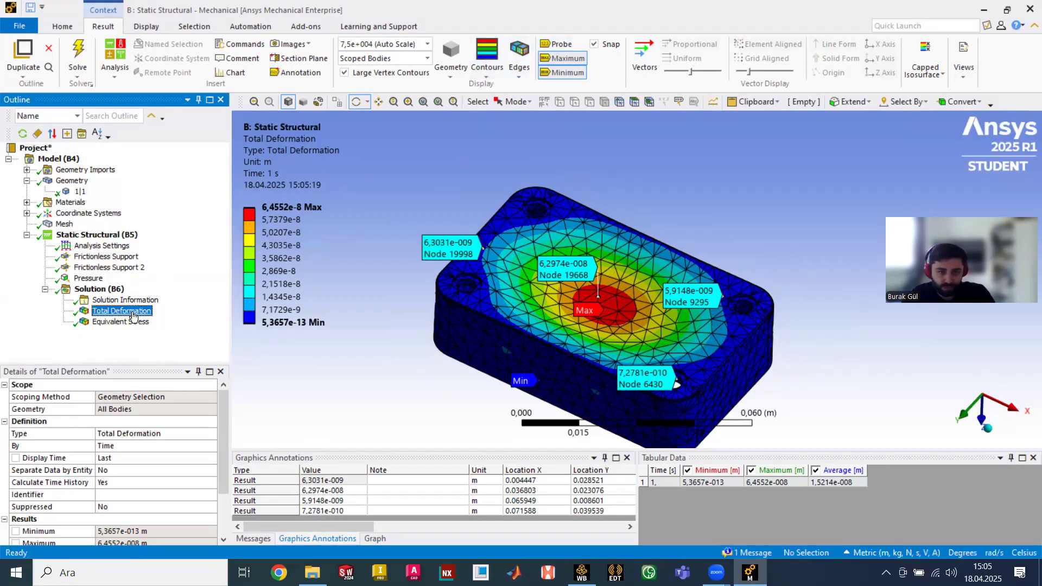
pyautogui.click(131, 323)
pyautogui.click(122, 310)
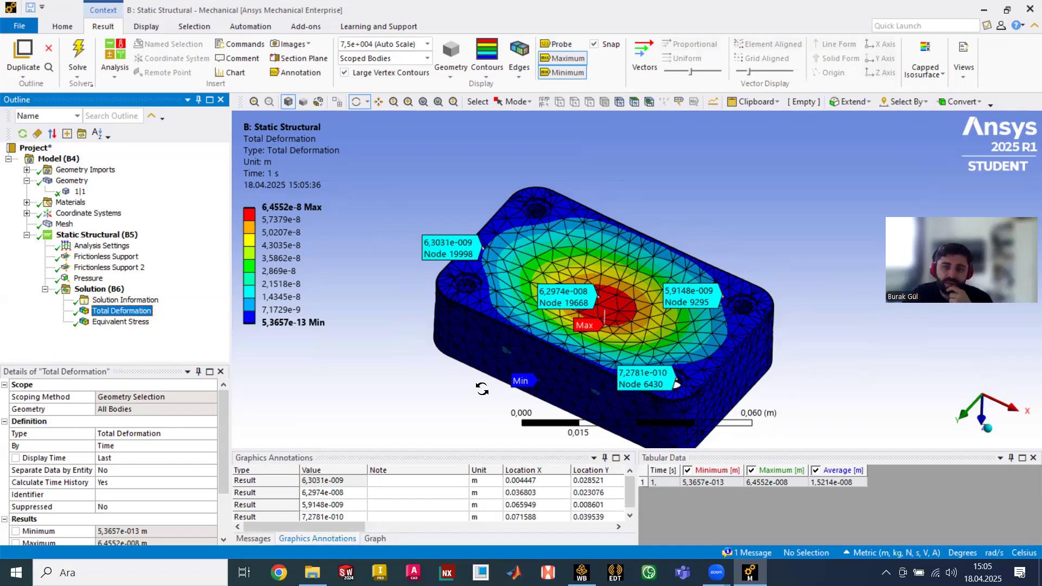
pyautogui.click(402, 325)
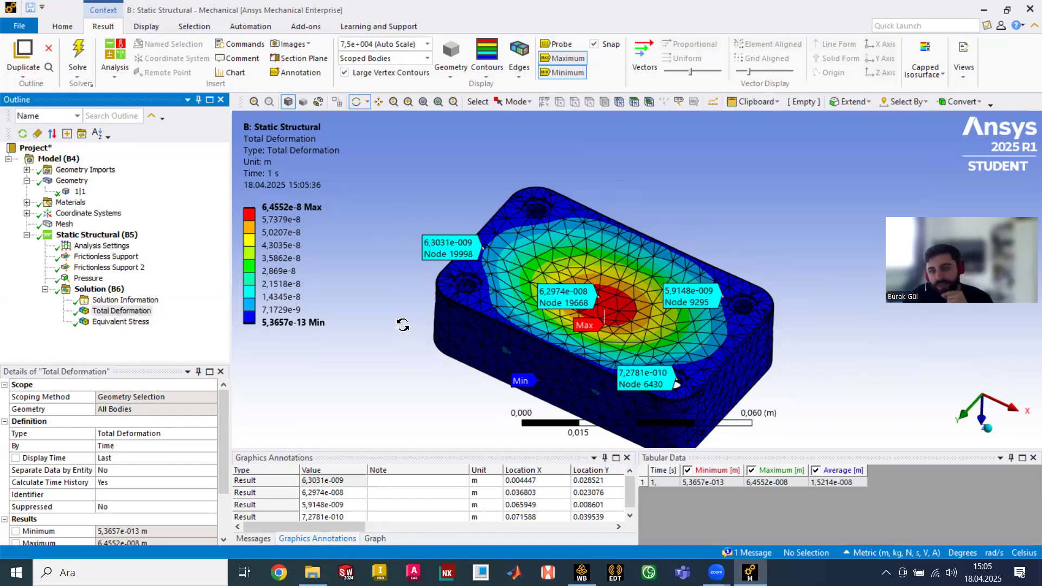
pyautogui.keyDown('ctrl'); pyautogui.moveTo(414, 305); pyautogui.dragTo(422, 290, button='middle'); pyautogui.keyUp('ctrl')
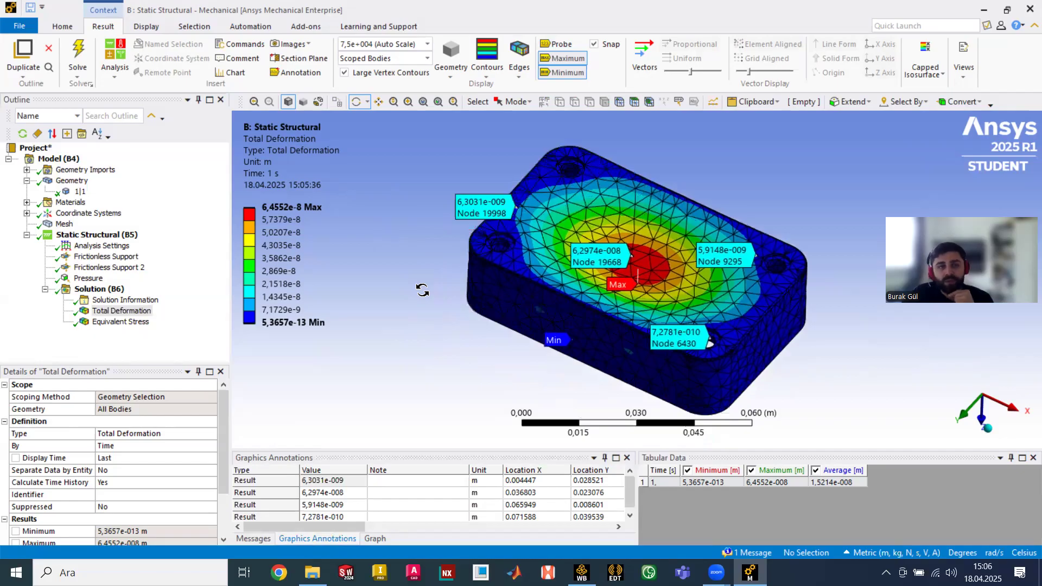